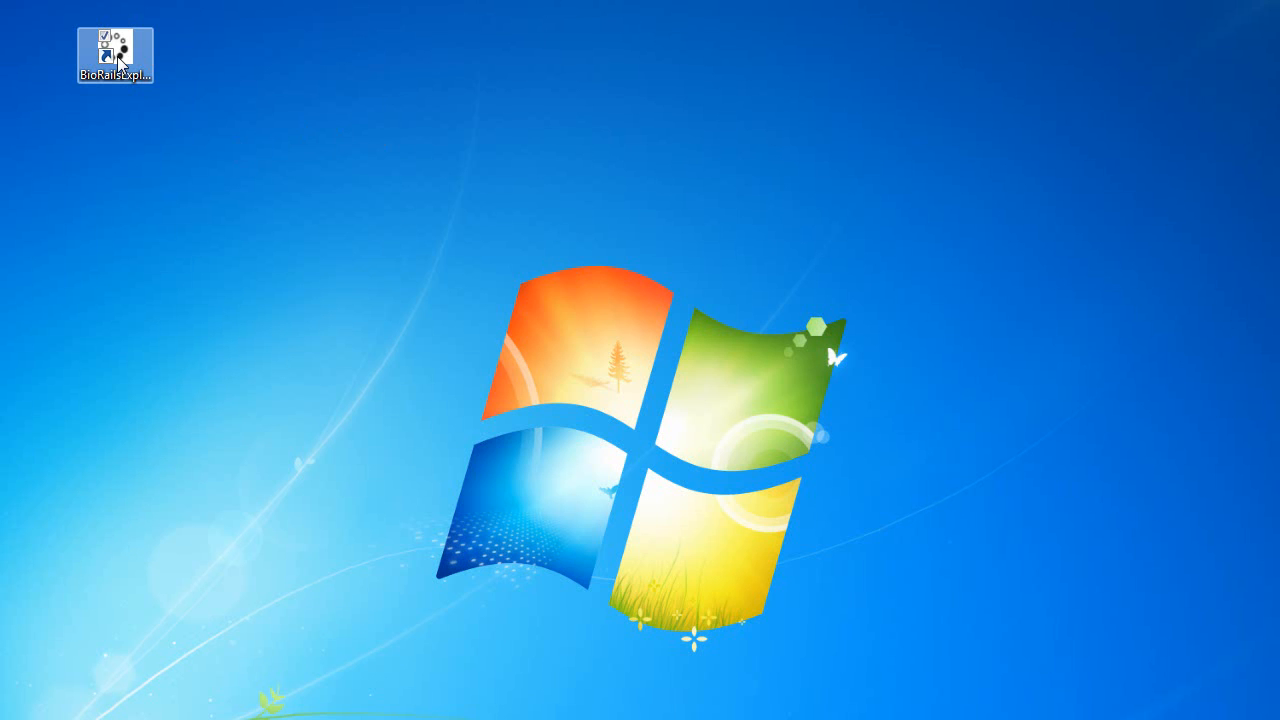
Sign in to BioRails Explorer and open the scientist's personal folder from the favorites.
{"action": "double_click", "coordinate": [118, 62]}
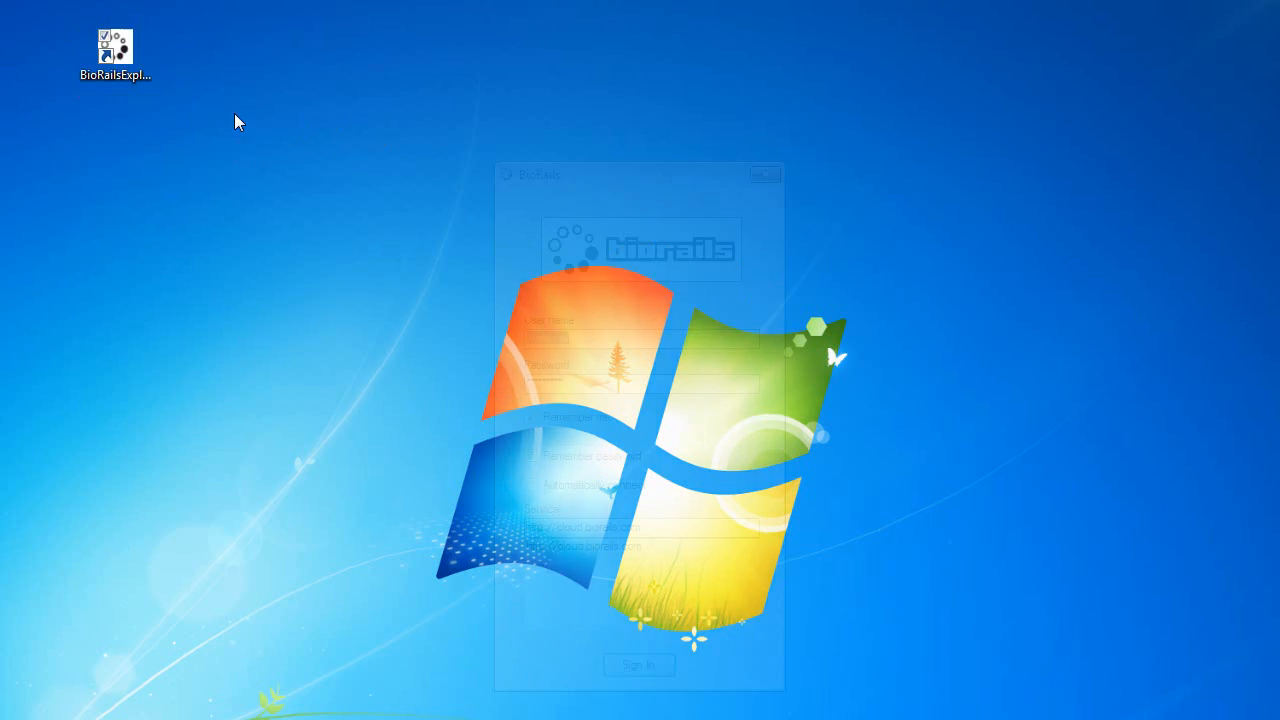
{"action": "left_click", "coordinate": [655, 668]}
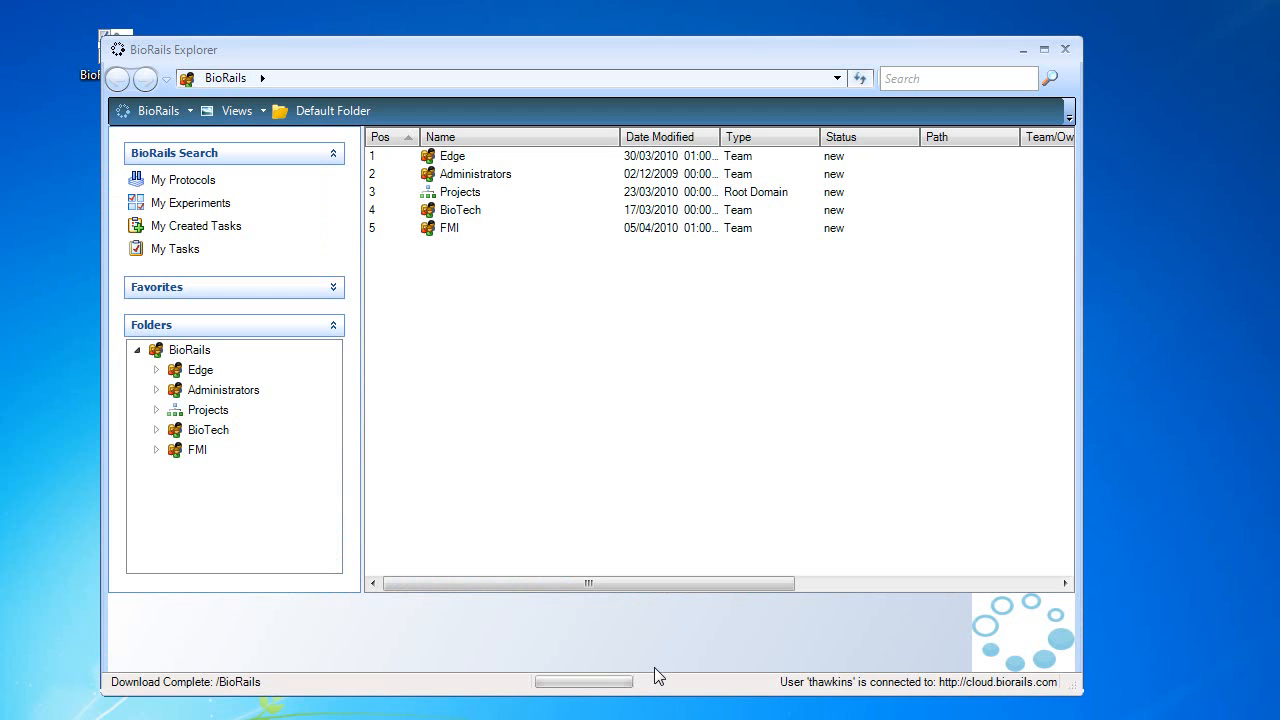
{"action": "left_click", "coordinate": [254, 292]}
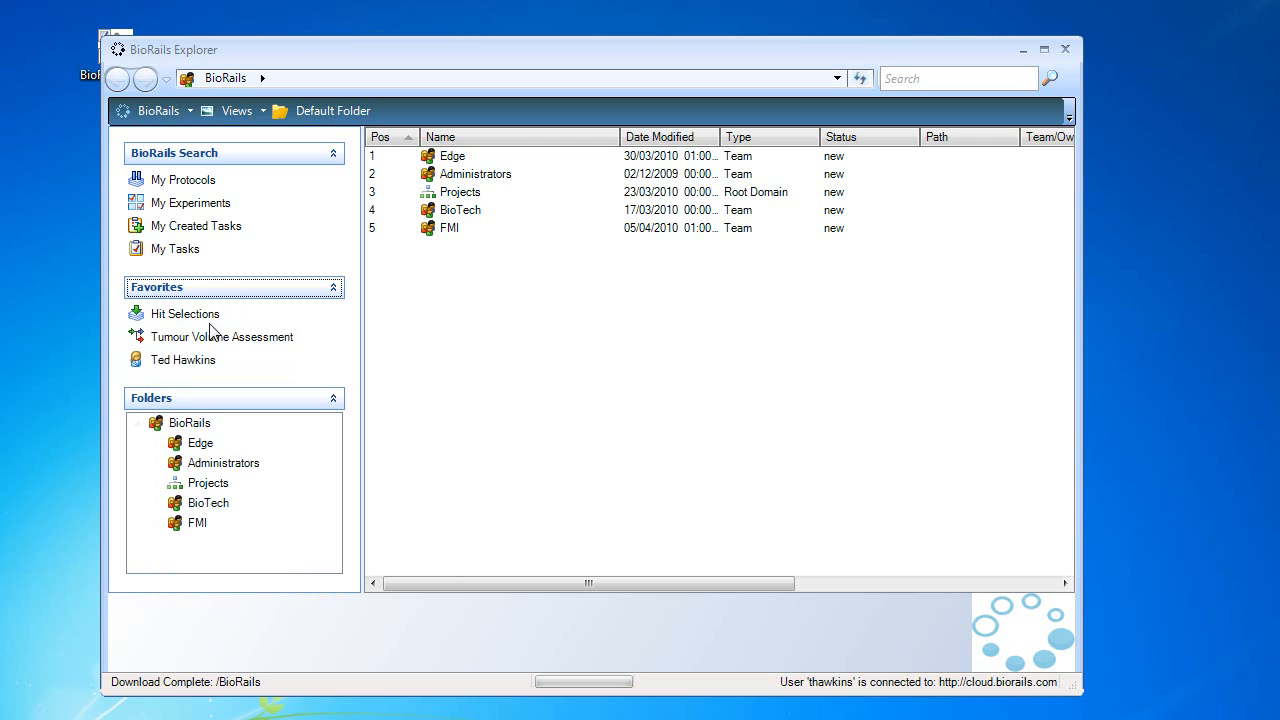
{"action": "left_click", "coordinate": [181, 363]}
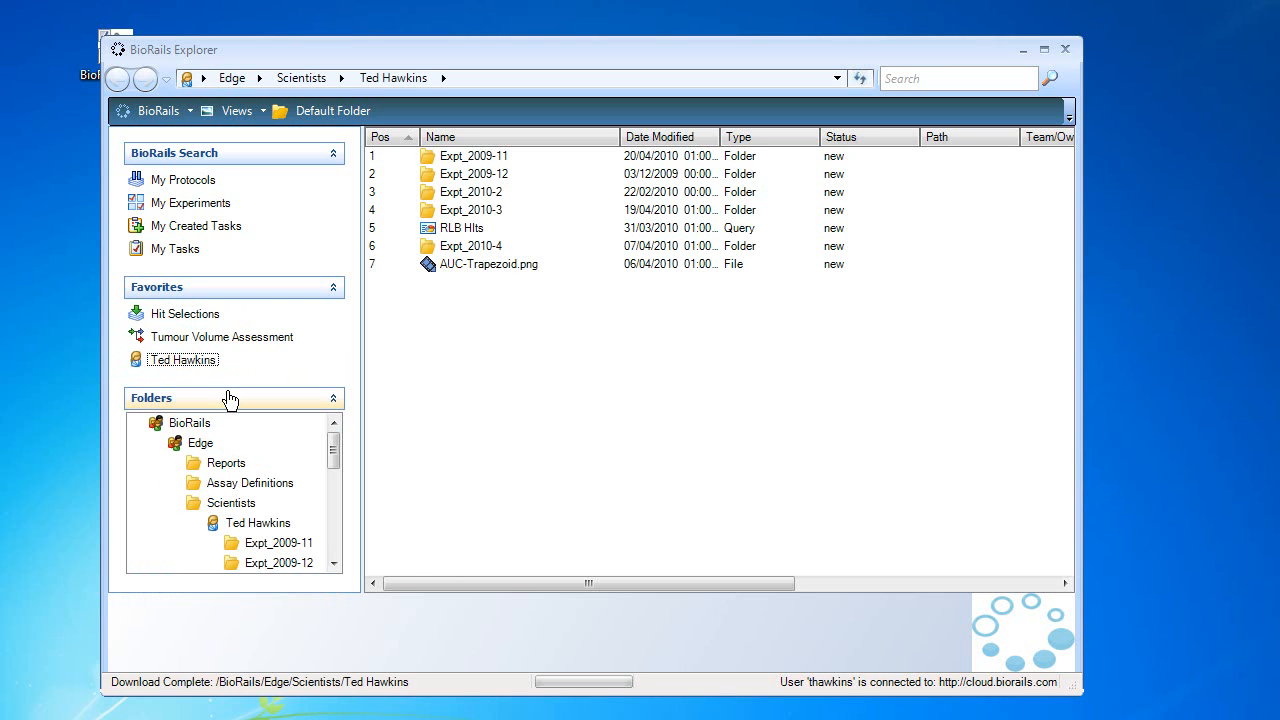
Start a new experiment in the scientist's folder and name it TH-SA-001.
{"action": "right_click", "coordinate": [276, 528]}
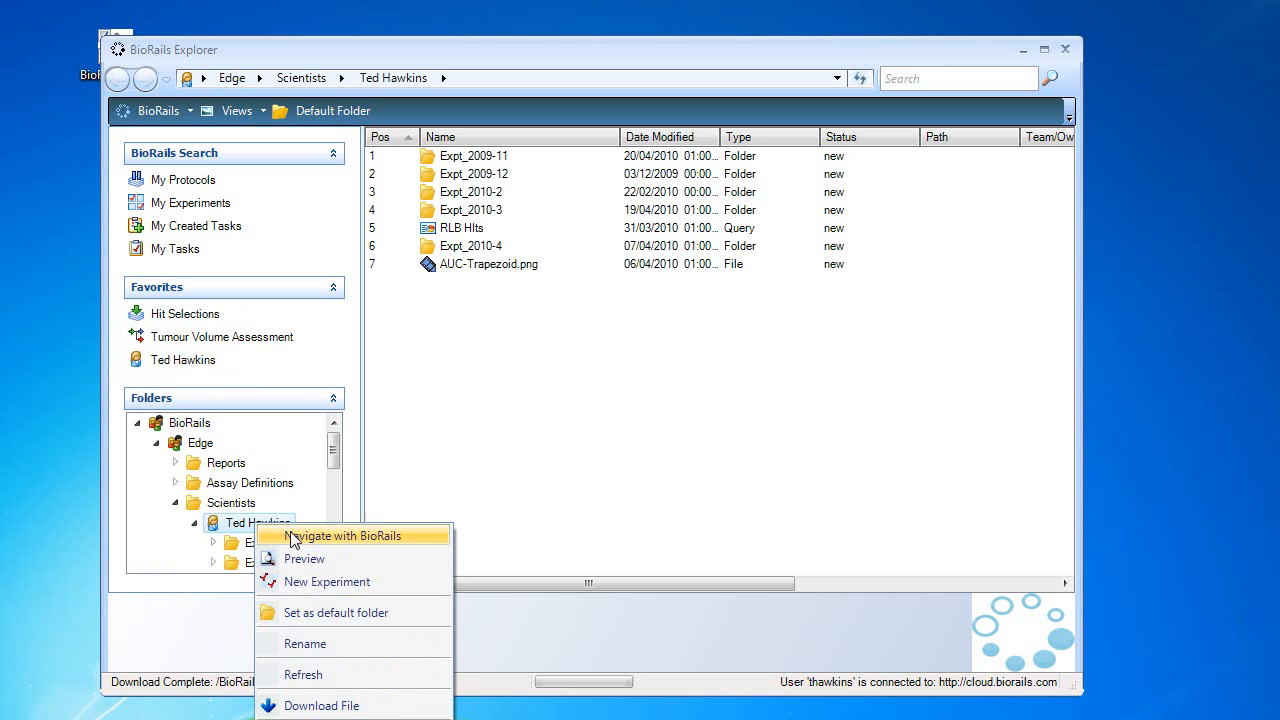
{"action": "left_click", "coordinate": [342, 588]}
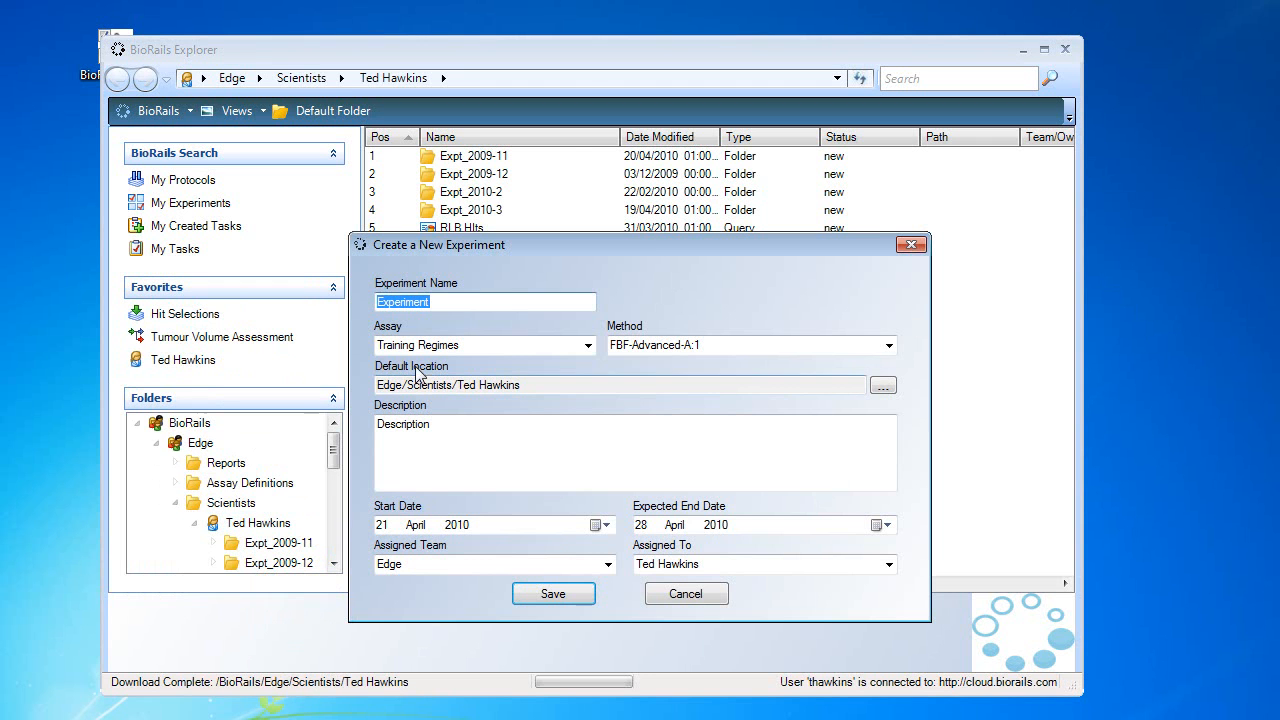
{"action": "type", "text": "TH"}
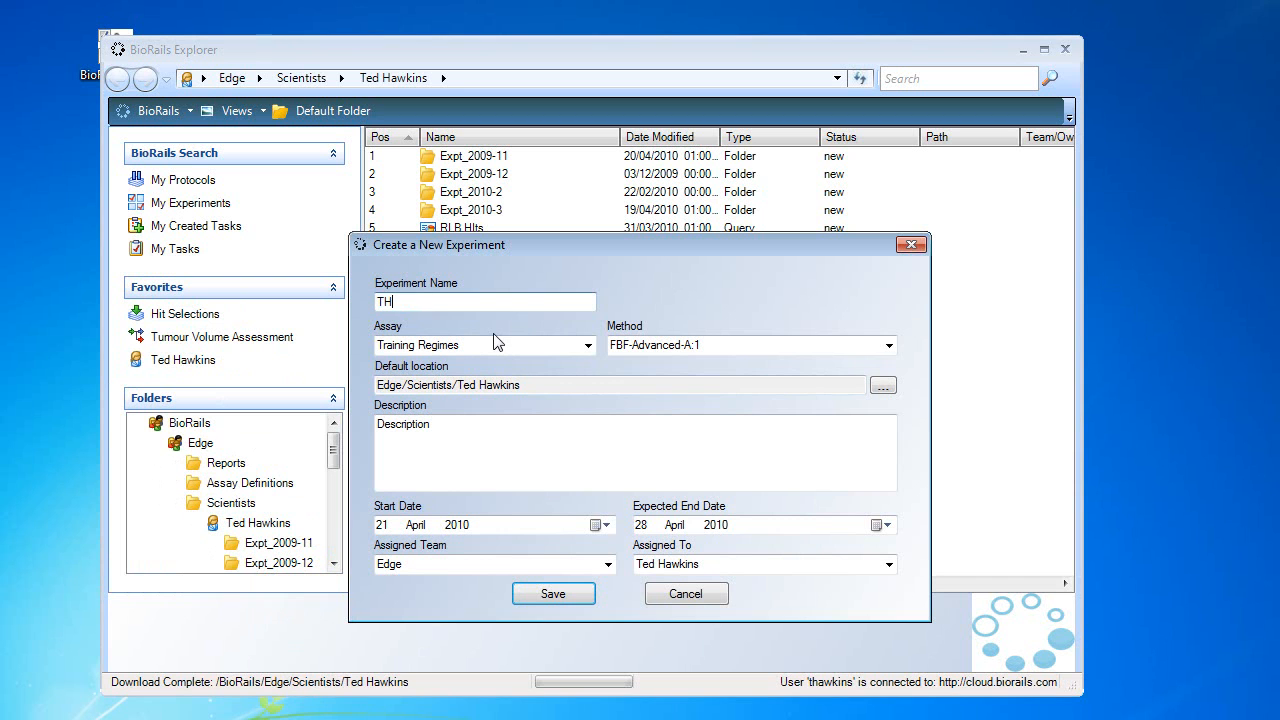
{"action": "type", "text": "-SA-"}
{"action": "type", "text": "oo1"}
{"action": "key", "text": "Left"}
{"action": "key", "text": "shift+Right"}
{"action": "key", "text": "shift+Right"}
{"action": "type", "text": "00"}
Set the experiment's assay to Screening and its method to Hit Selections:2, and save the experiment.
{"action": "left_click", "coordinate": [588, 345]}
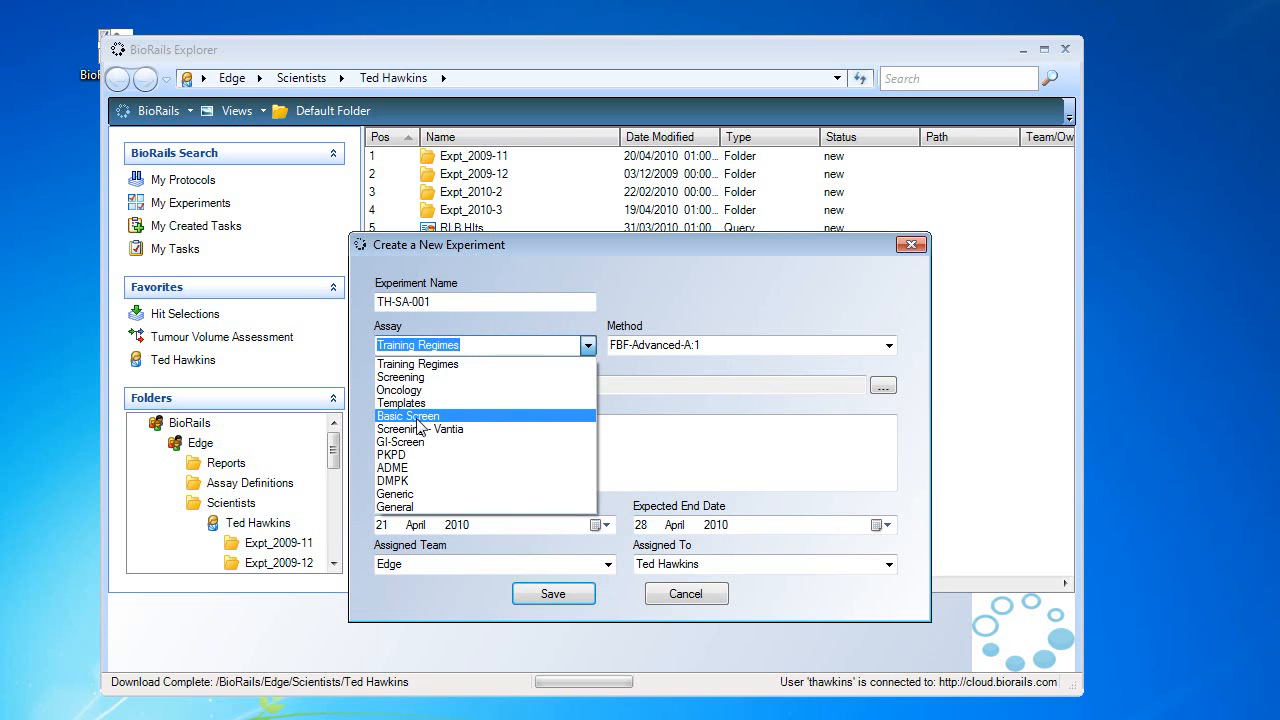
{"action": "left_click", "coordinate": [460, 377]}
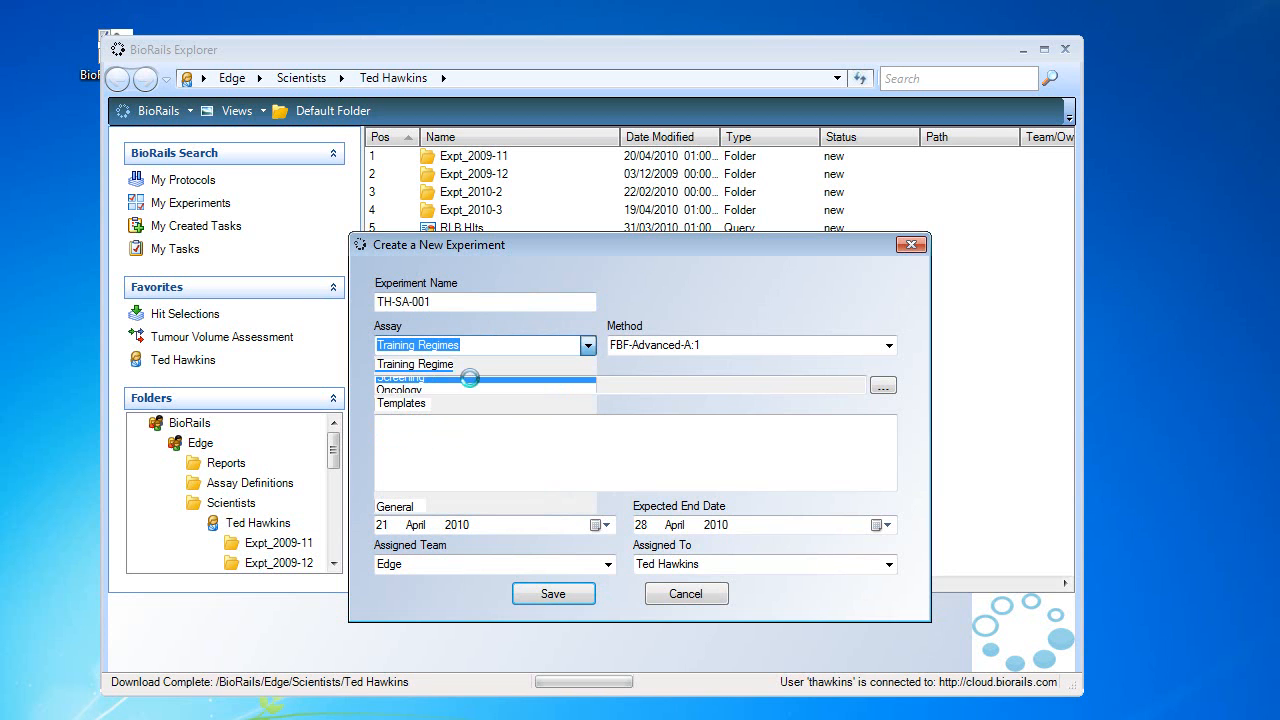
{"action": "left_click", "coordinate": [888, 345]}
{"action": "left_click", "coordinate": [683, 510]}
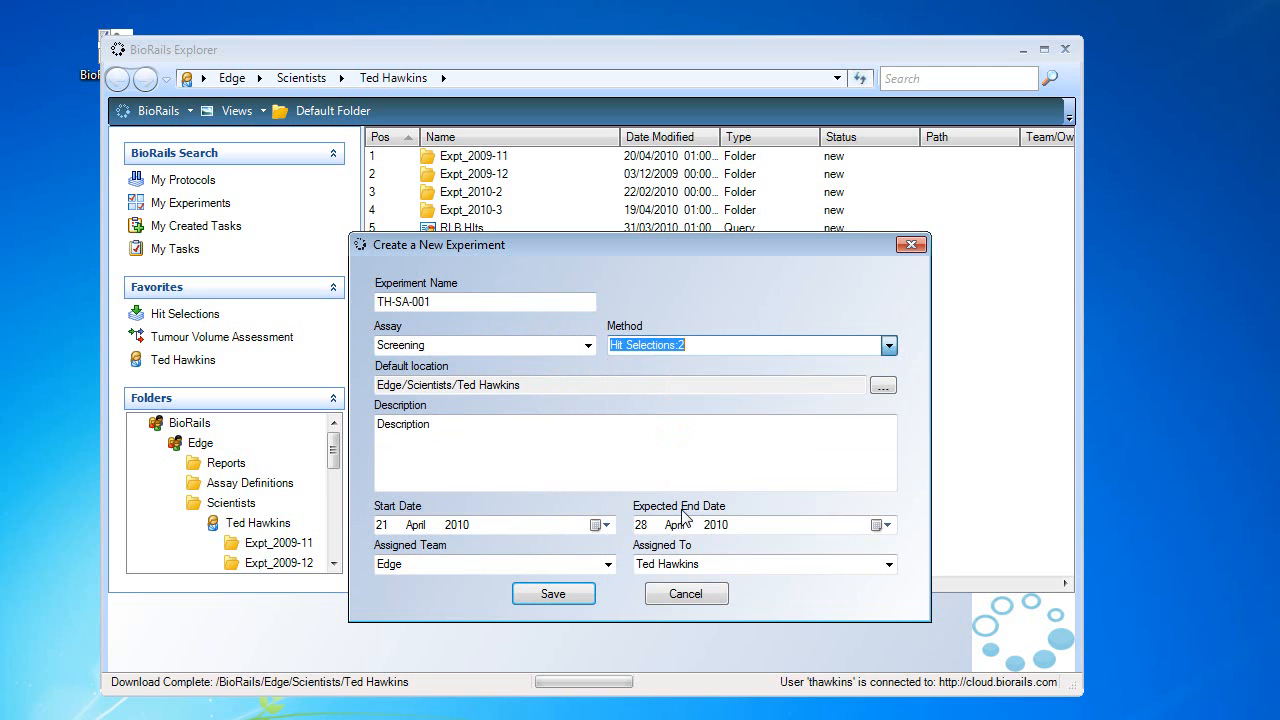
{"action": "left_click", "coordinate": [549, 596]}
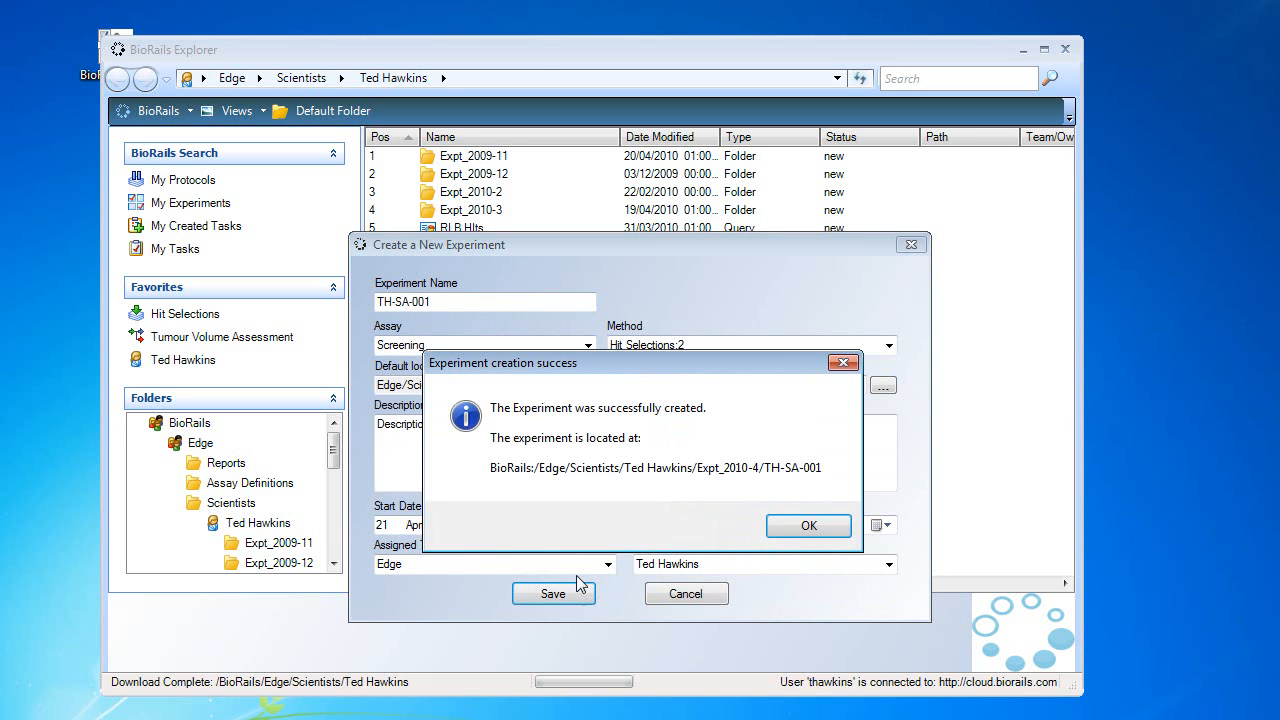
{"action": "left_click", "coordinate": [805, 528]}
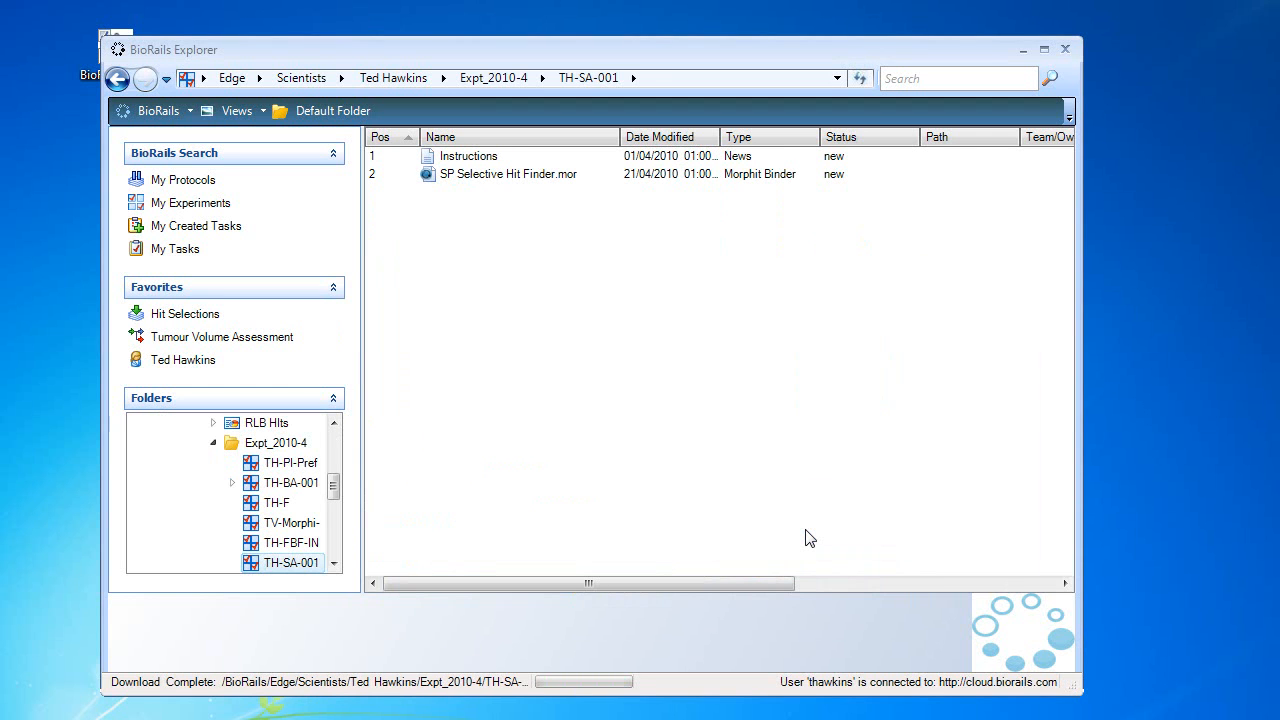
Open the SP Selective Hit Finder.mor binder in Morphit and look through its Data, Hit Profile, Selective Hits and Receptors sheets.
{"action": "right_click", "coordinate": [490, 183]}
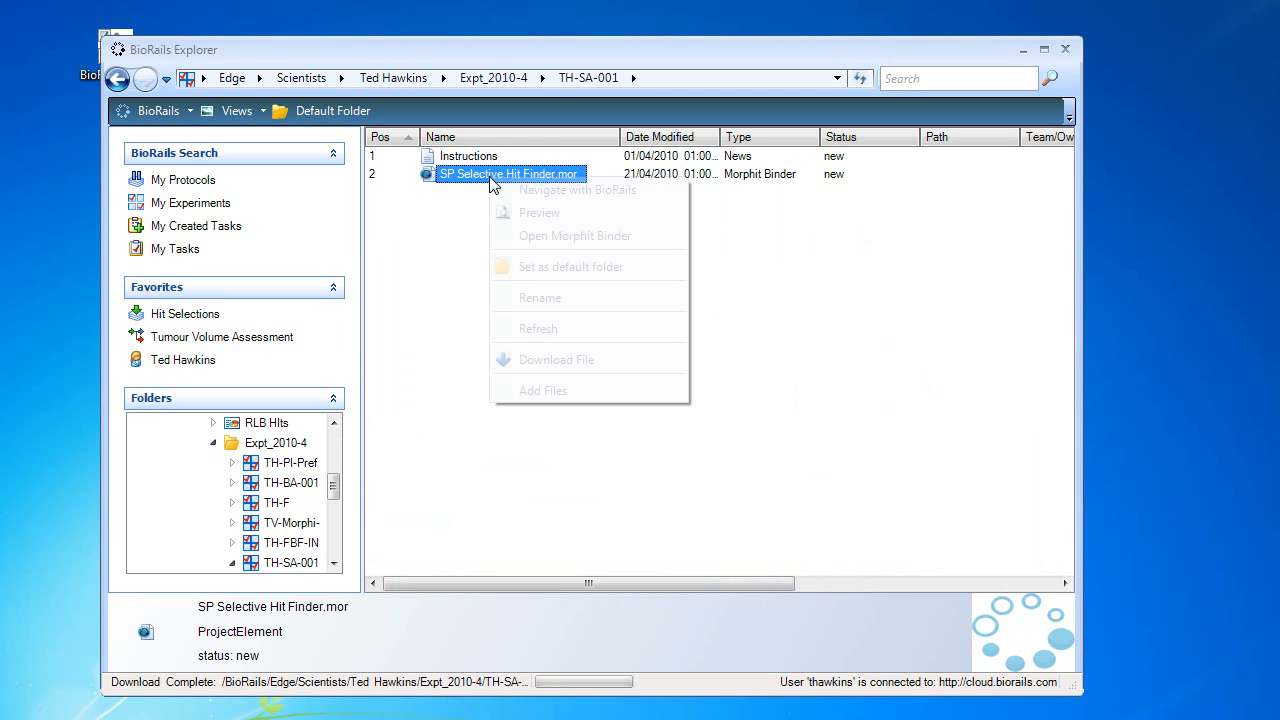
{"action": "left_click", "coordinate": [635, 235]}
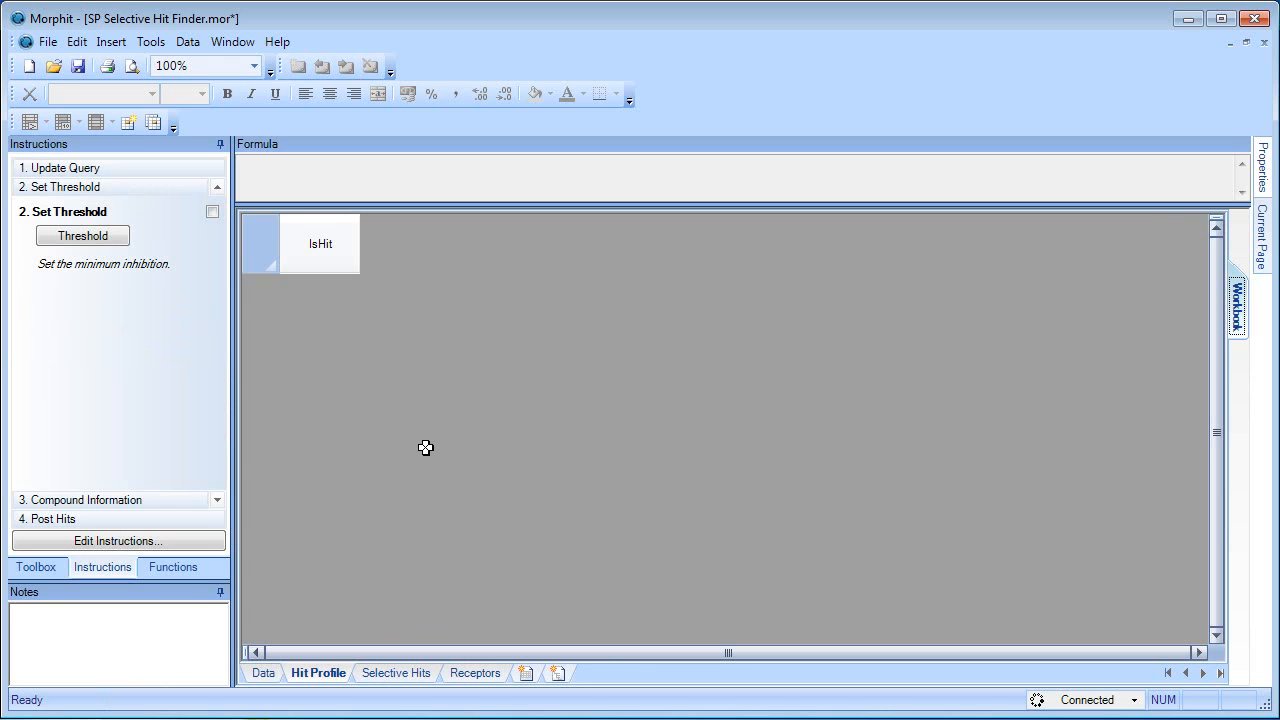
{"action": "left_click", "coordinate": [265, 673]}
{"action": "left_click", "coordinate": [320, 675]}
{"action": "left_click", "coordinate": [395, 673]}
{"action": "left_click", "coordinate": [470, 673]}
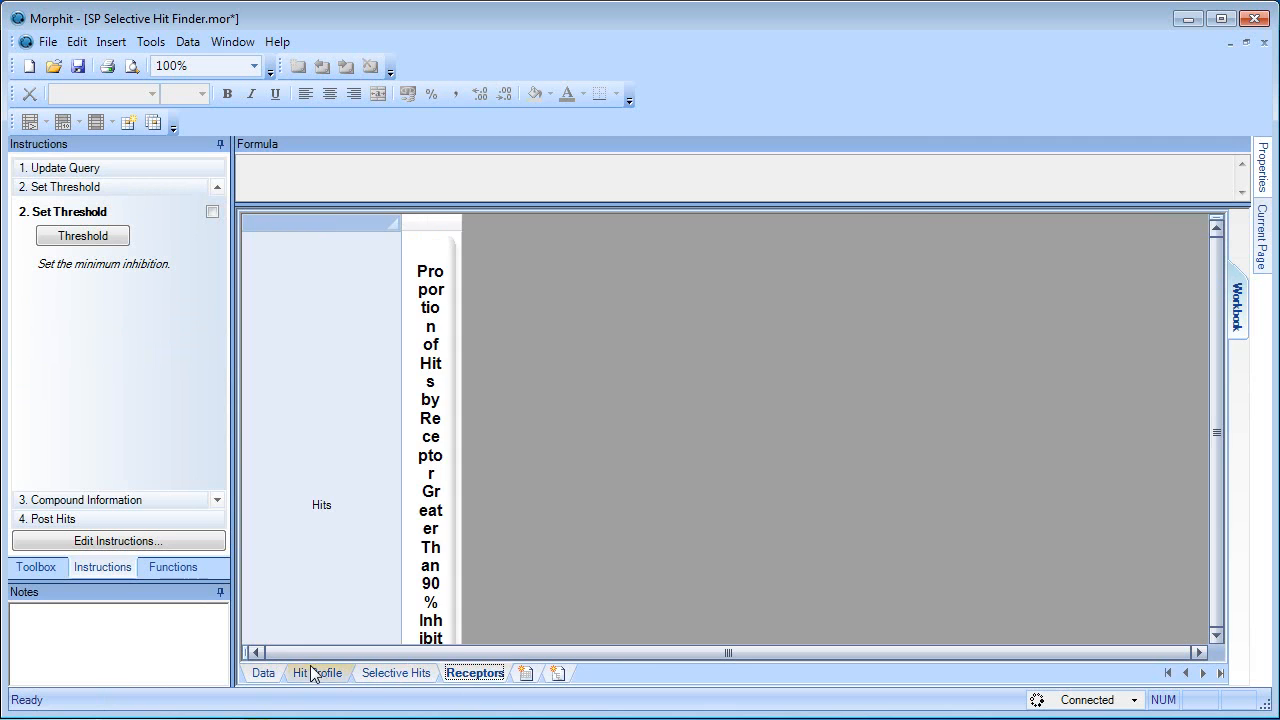
{"action": "left_click", "coordinate": [264, 673]}
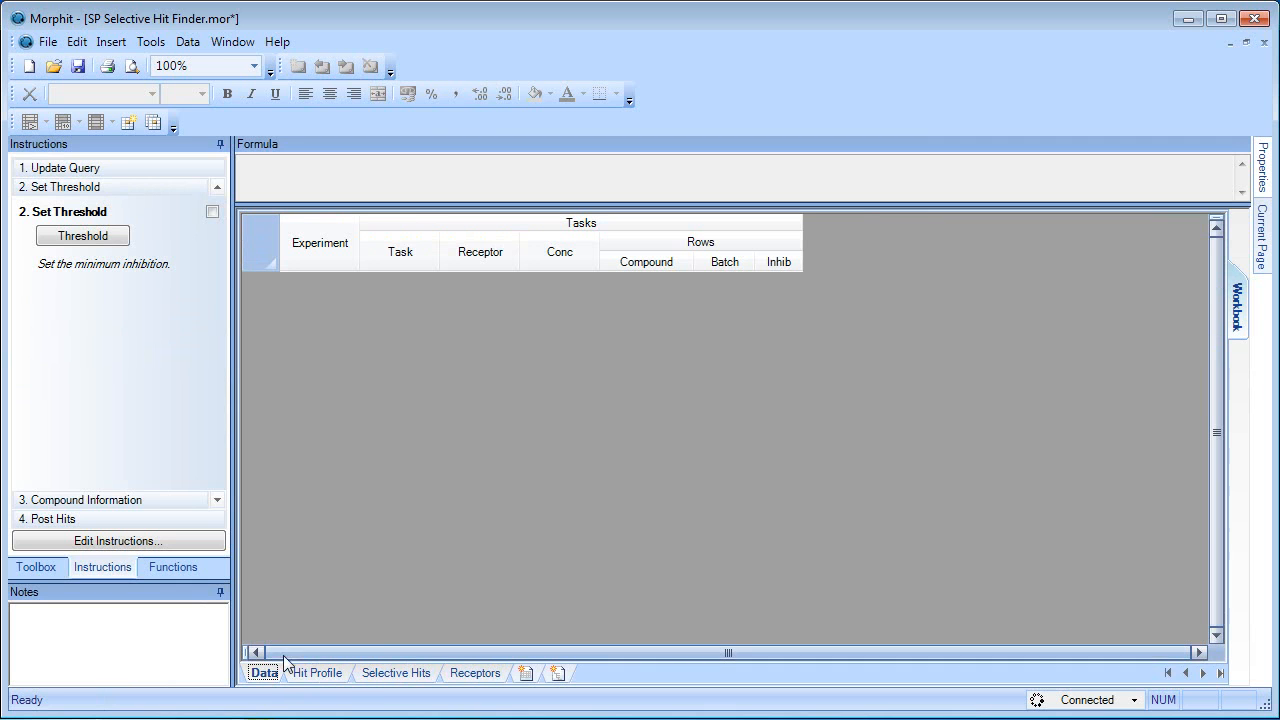
Refresh the query to load the compound results, and review the Data and Hit Profile sheets.
{"action": "left_click", "coordinate": [101, 168]}
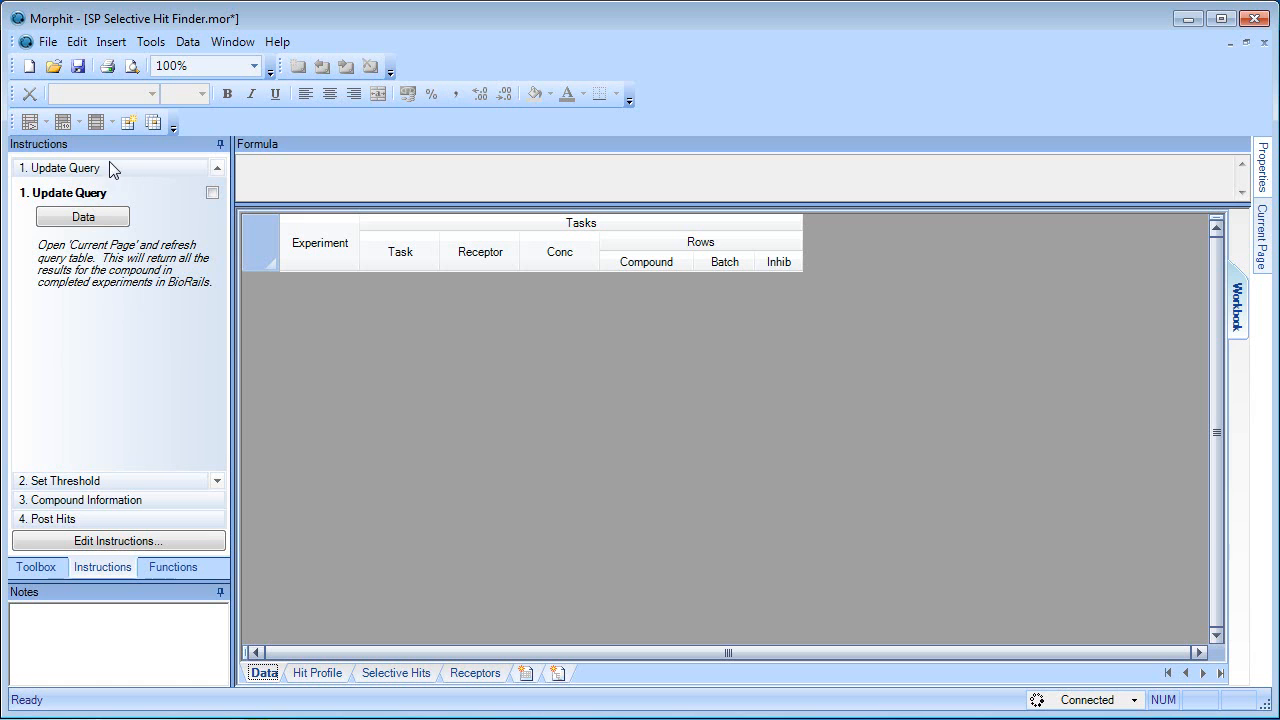
{"action": "left_click", "coordinate": [89, 219]}
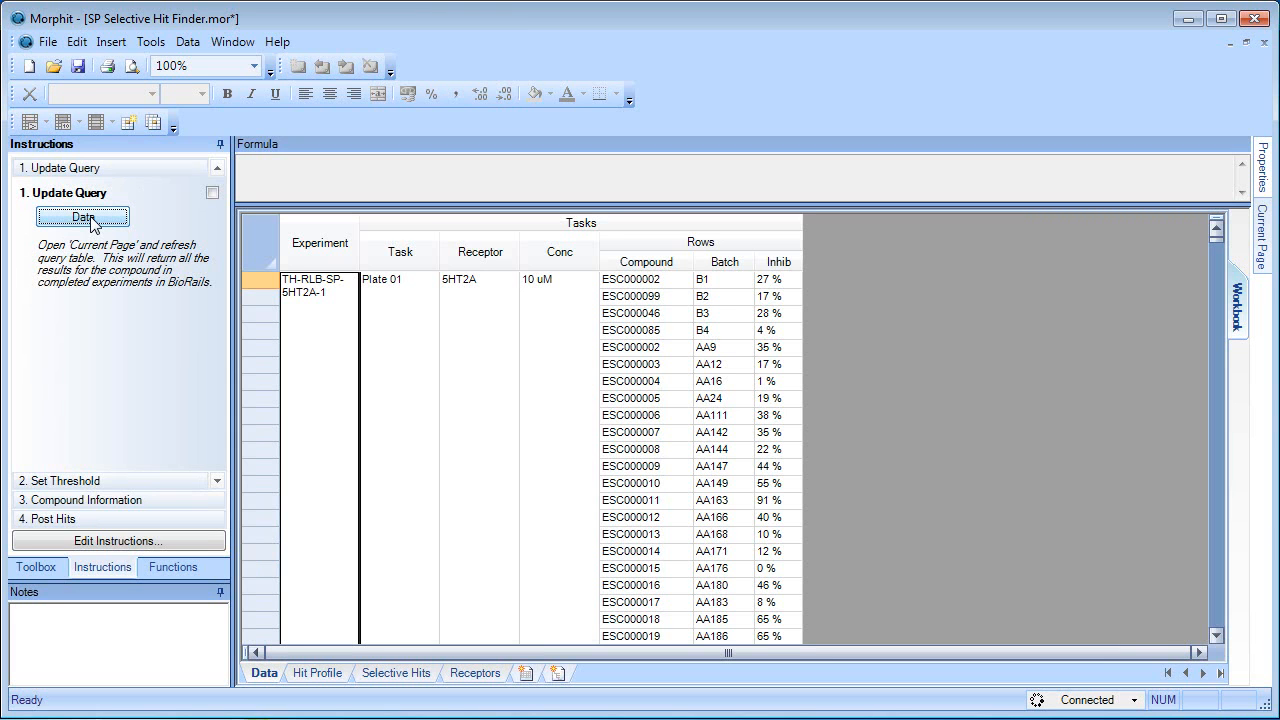
{"action": "left_click", "coordinate": [418, 323]}
{"action": "left_click", "coordinate": [488, 328]}
{"action": "left_click", "coordinate": [569, 346]}
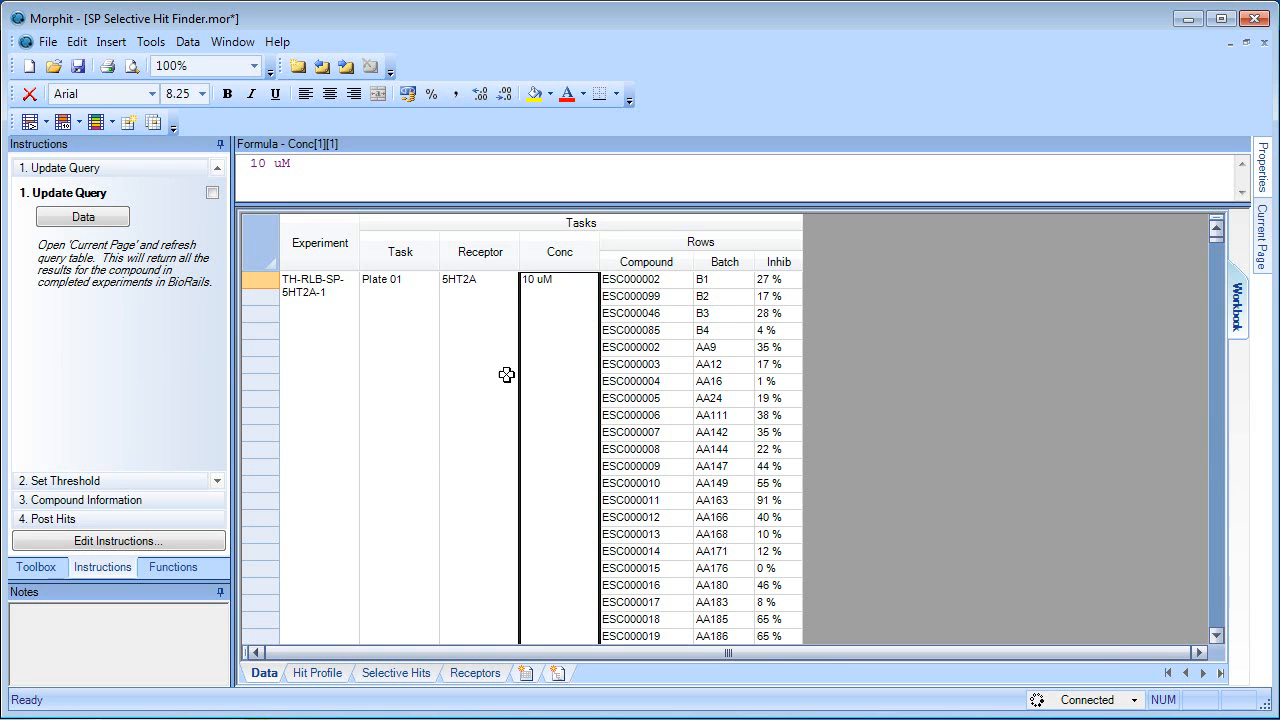
{"action": "left_click", "coordinate": [318, 673]}
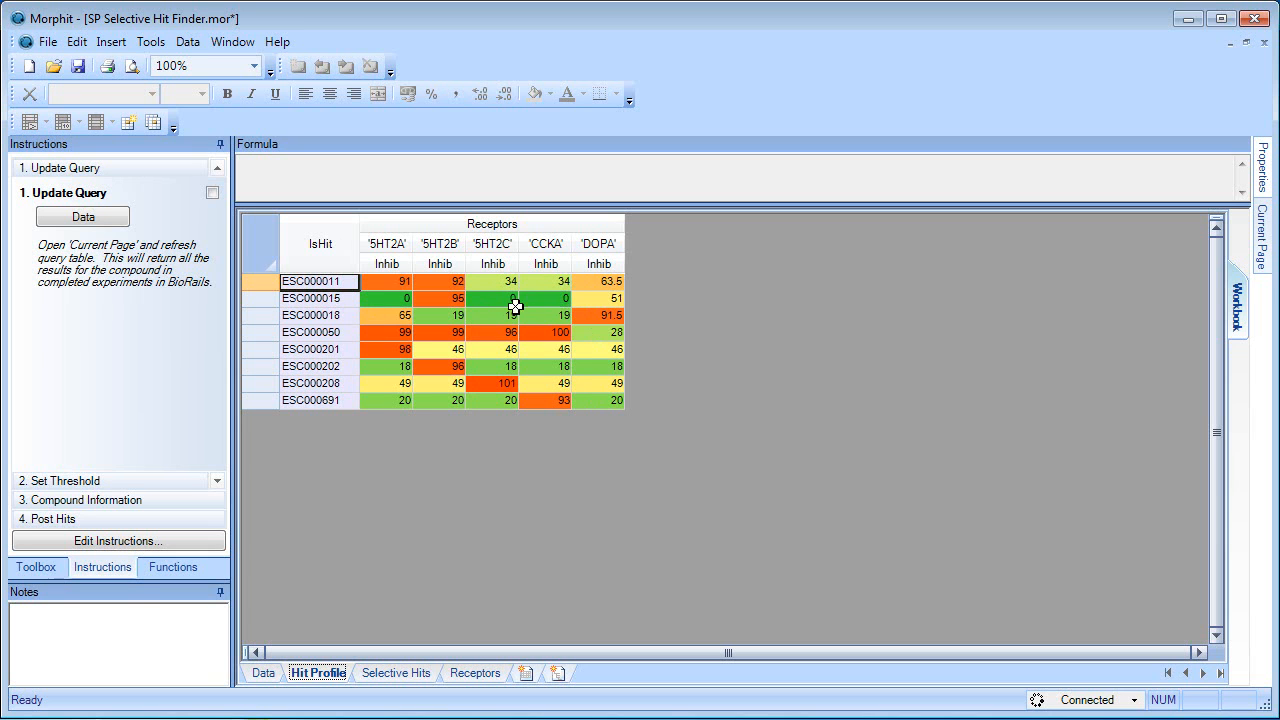
Set the minimum inhibition threshold to 85 and review the hit profile and the receptor pie charts.
{"action": "left_click", "coordinate": [120, 482]}
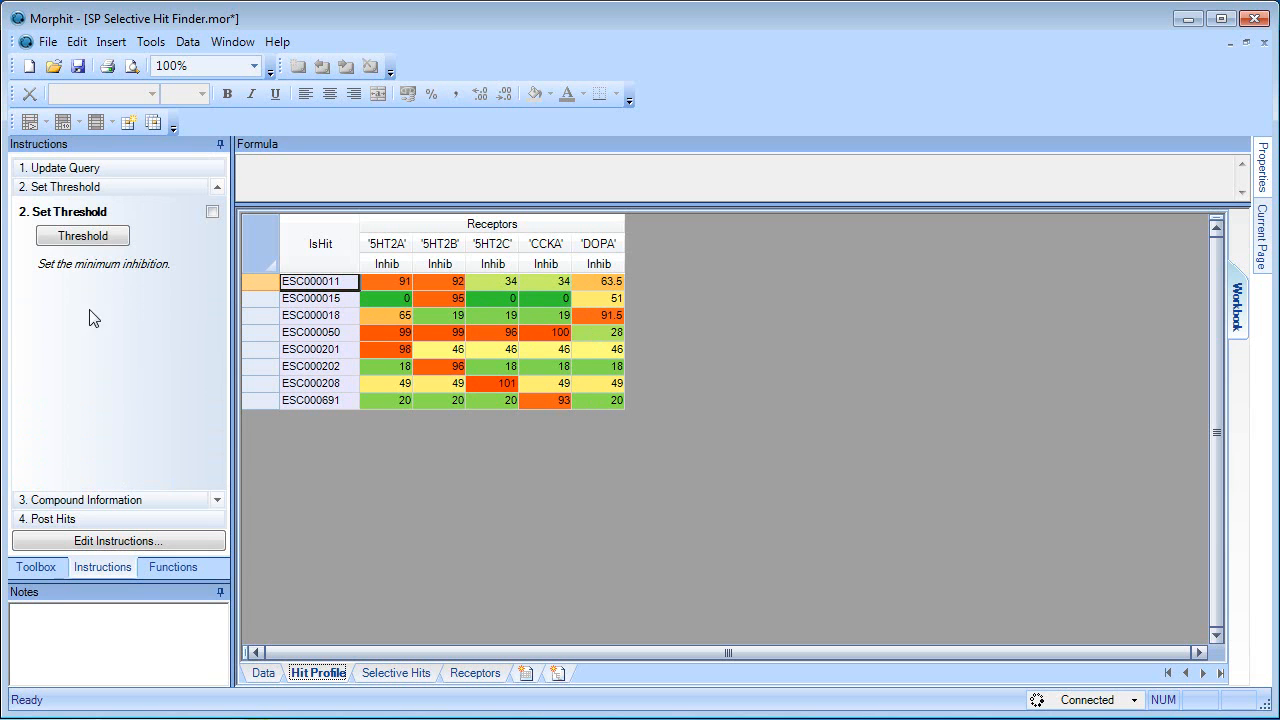
{"action": "left_click", "coordinate": [90, 237]}
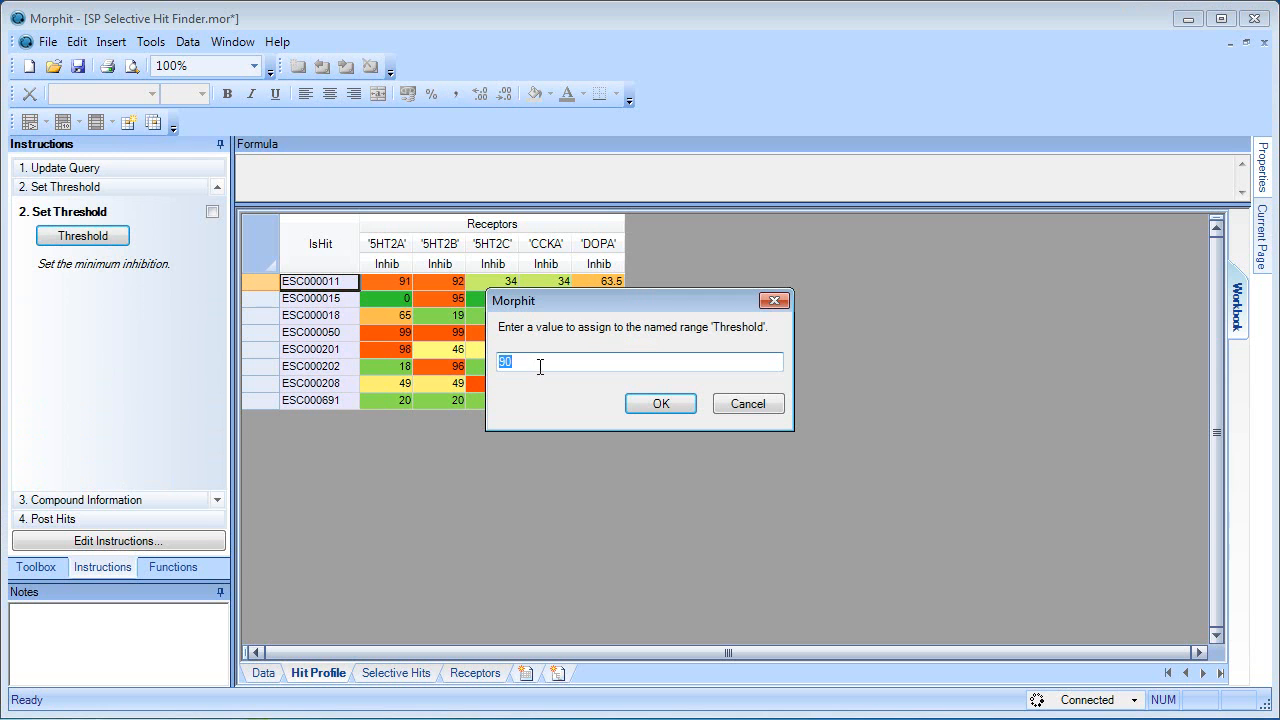
{"action": "type", "text": "85"}
{"action": "left_click", "coordinate": [658, 405]}
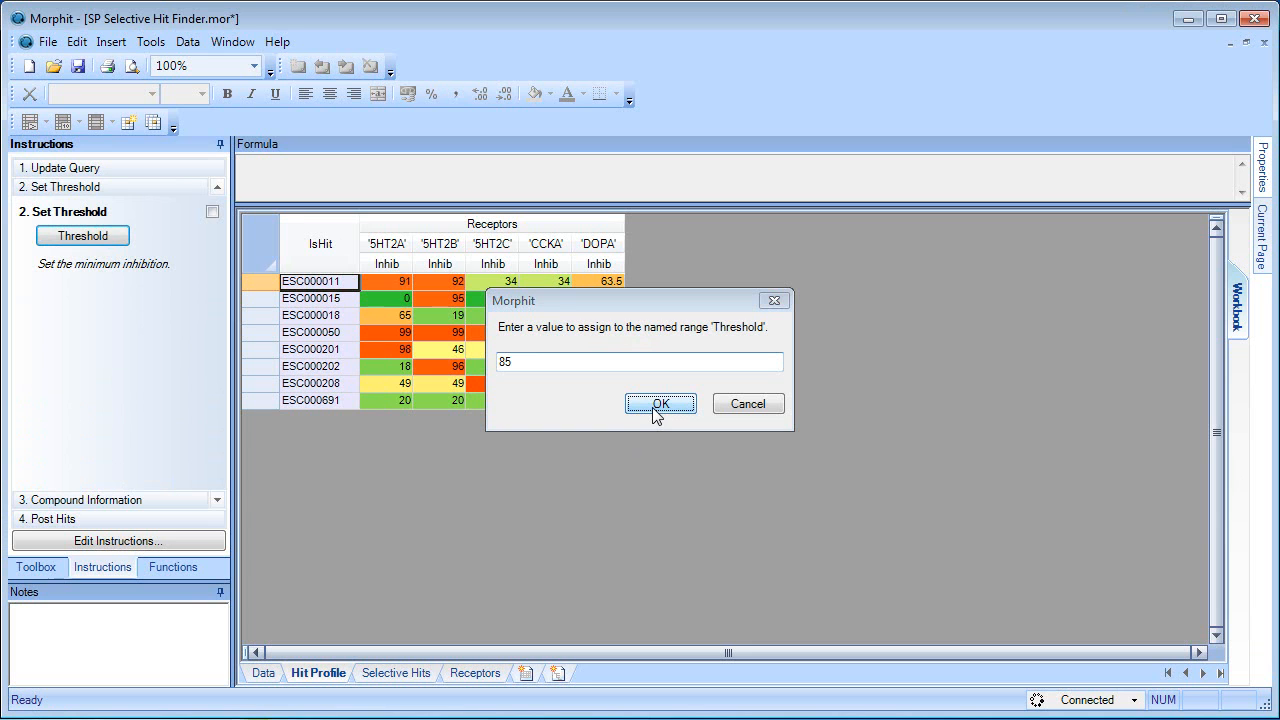
{"action": "left_click", "coordinate": [654, 404]}
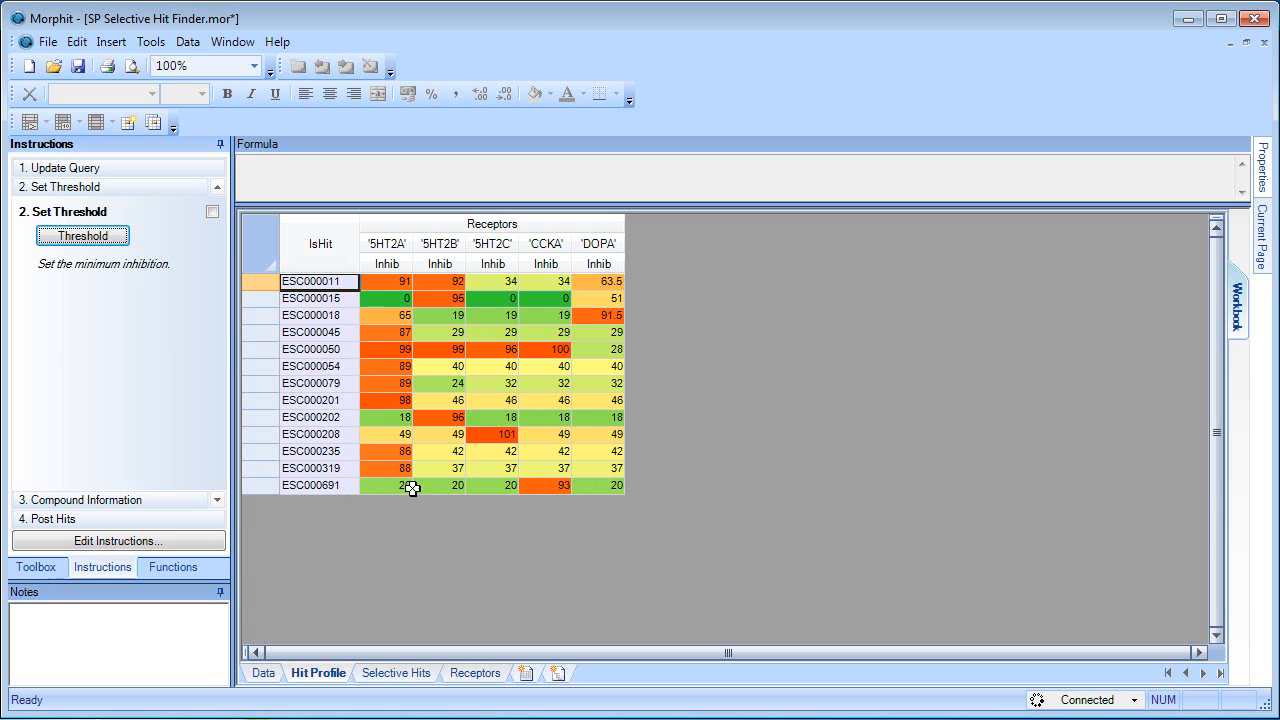
{"action": "left_click", "coordinate": [477, 674]}
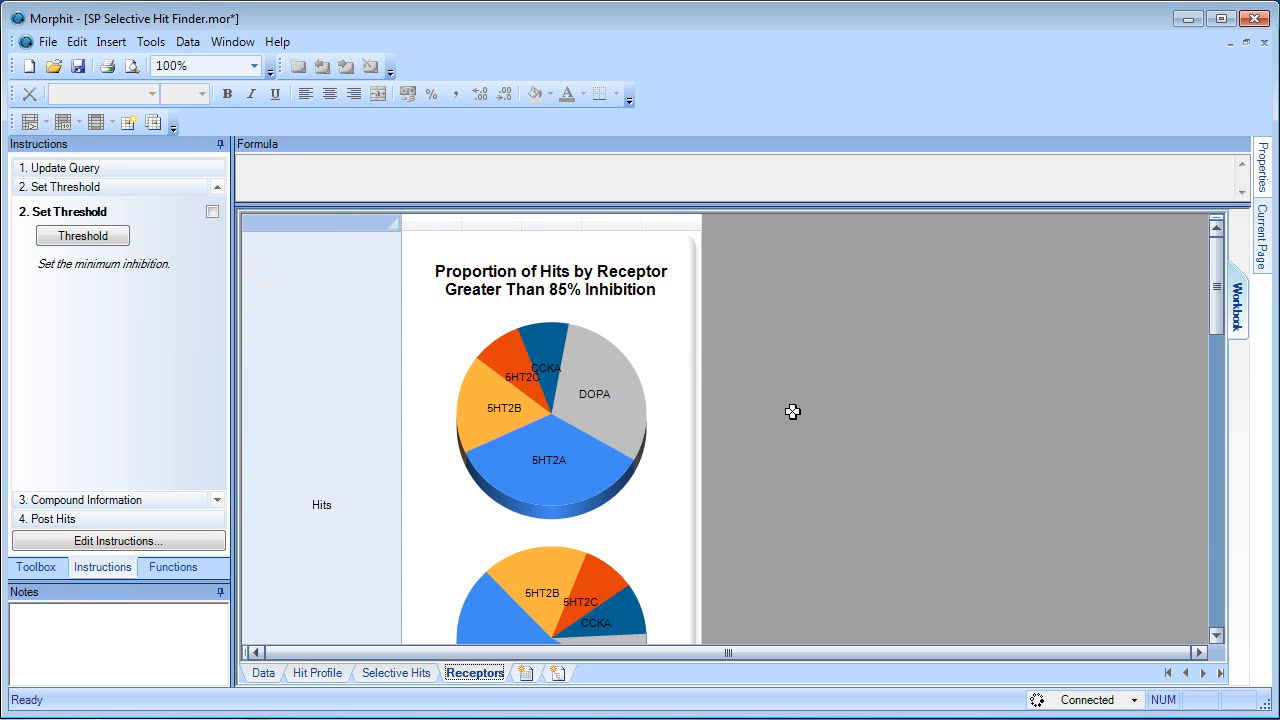
{"action": "scroll", "coordinate": [1051, 593], "scroll_direction": "down", "scroll_amount": 1}
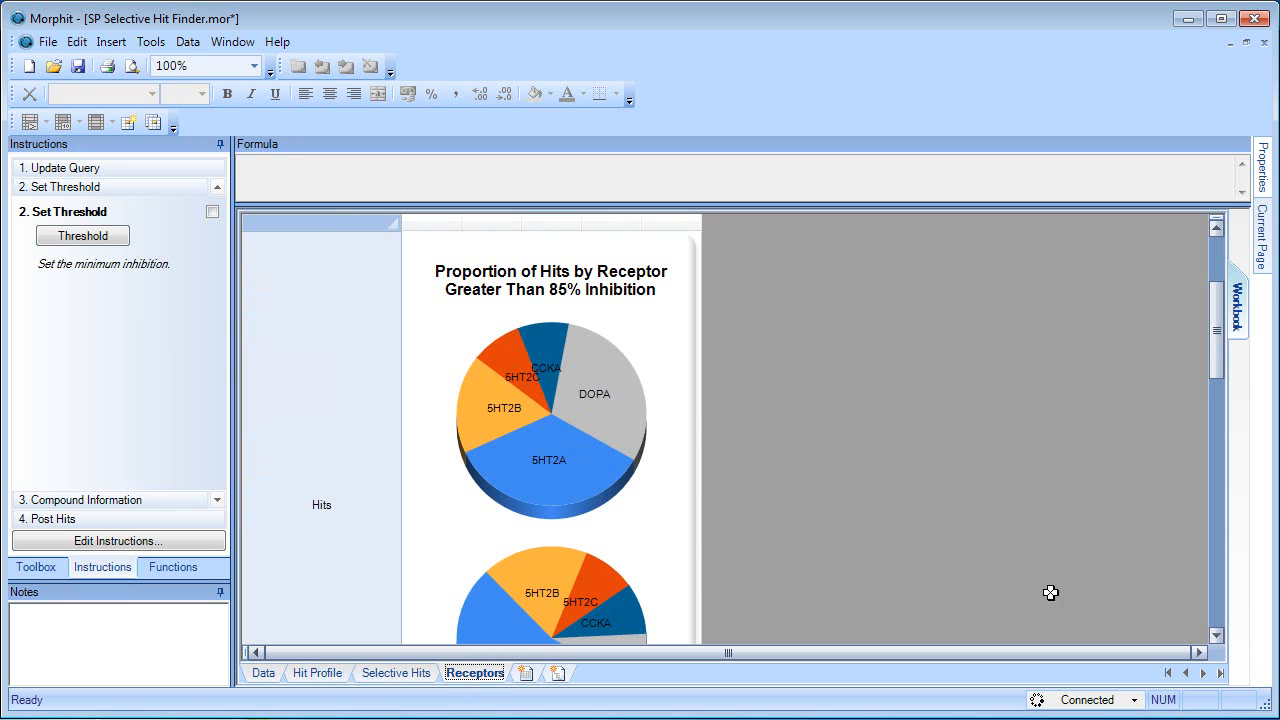
Set the minimum inhibition threshold to 90.
{"action": "left_click", "coordinate": [97, 238]}
{"action": "type", "text": "90"}
{"action": "left_click", "coordinate": [659, 405]}
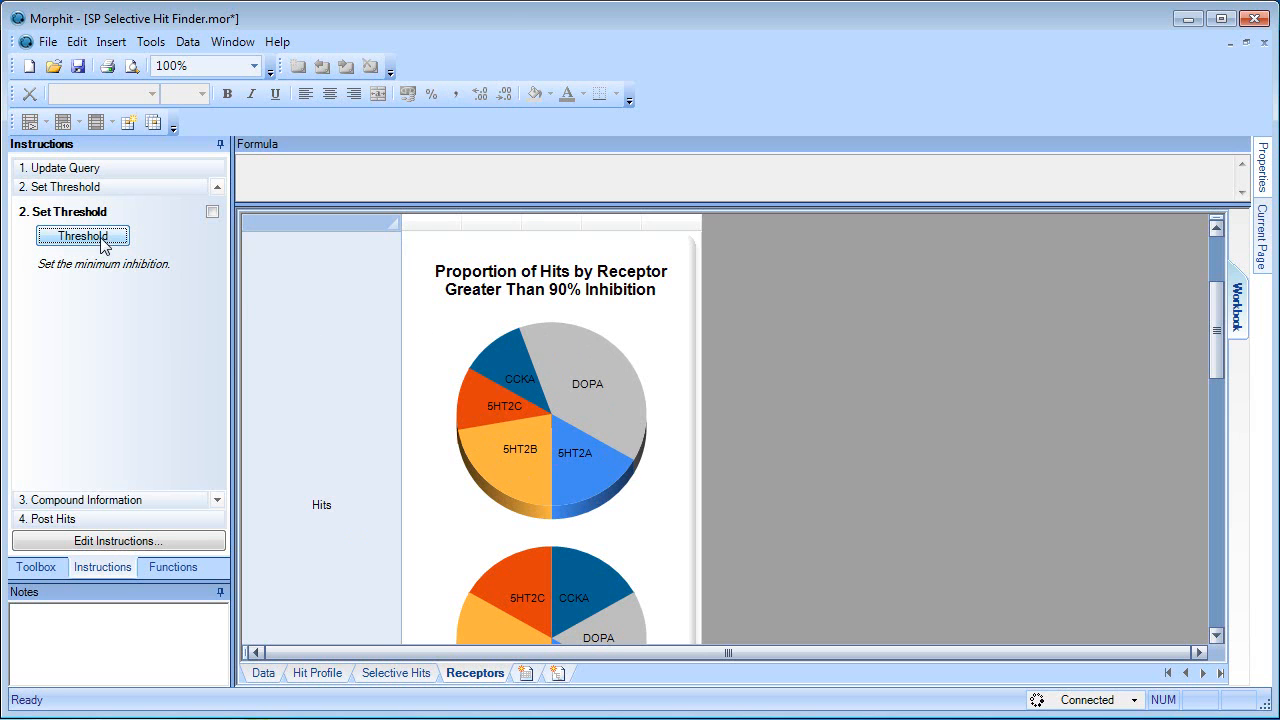
Compare compound ESC000202 in the Selective Hits sheet with its 5HT2B inhibition in the Hit Profile sheet.
{"action": "left_click", "coordinate": [378, 677]}
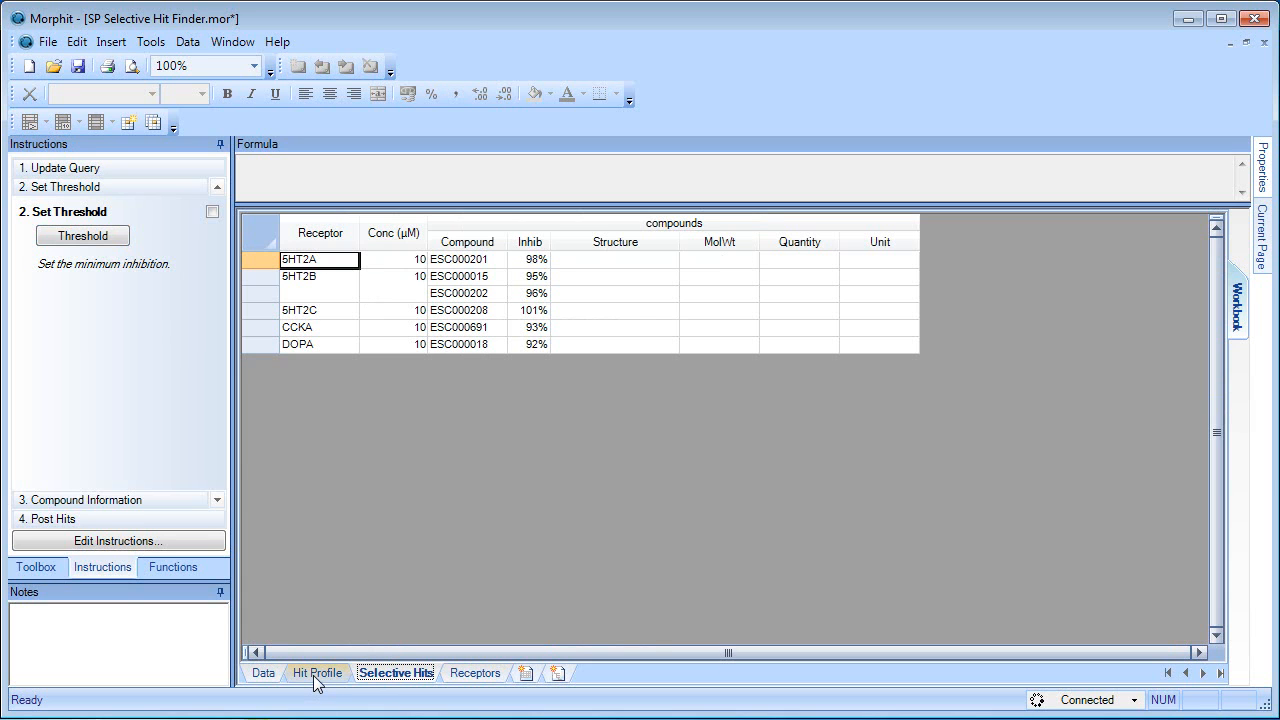
{"action": "left_click", "coordinate": [469, 296]}
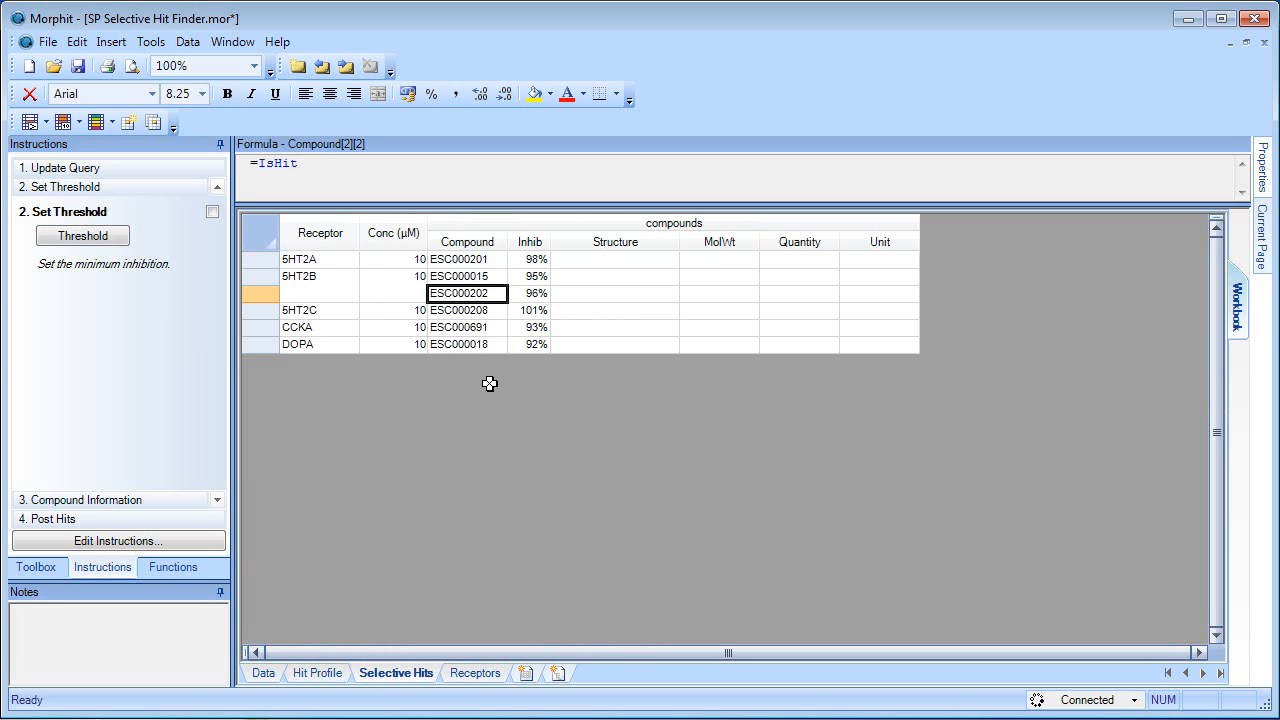
{"action": "left_click", "coordinate": [318, 673]}
{"action": "left_click", "coordinate": [325, 366]}
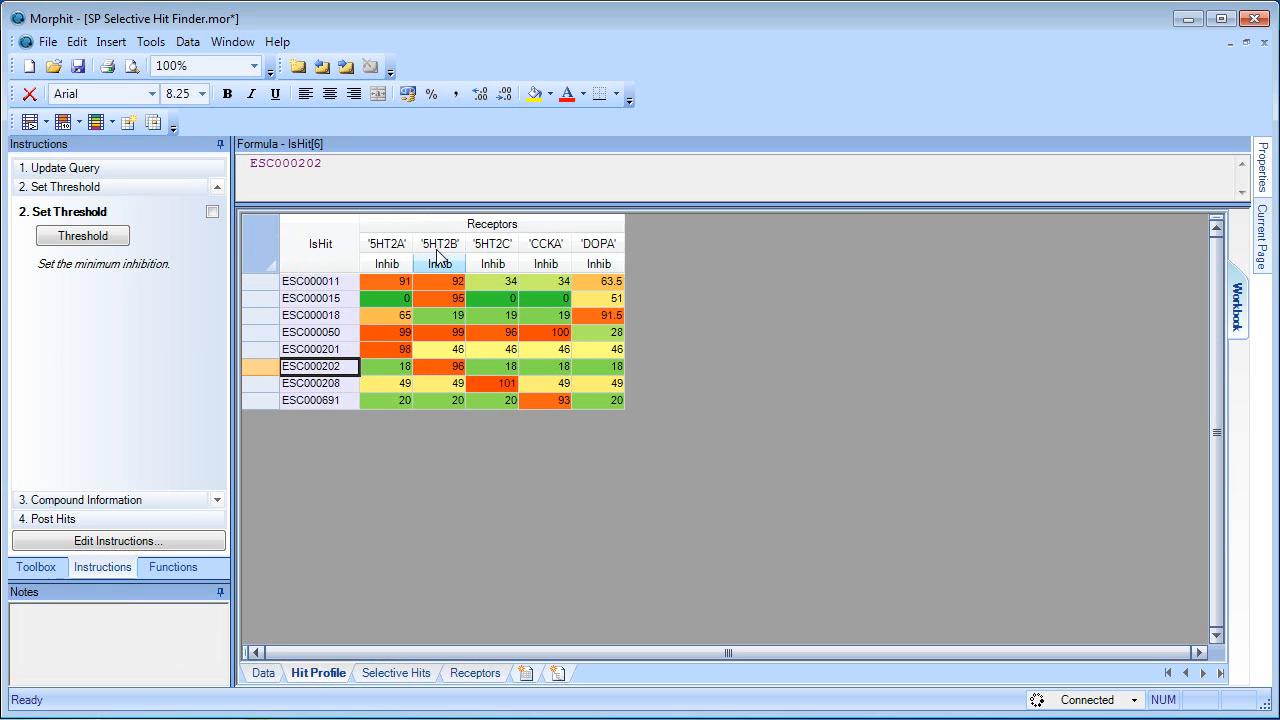
{"action": "left_click", "coordinate": [441, 369]}
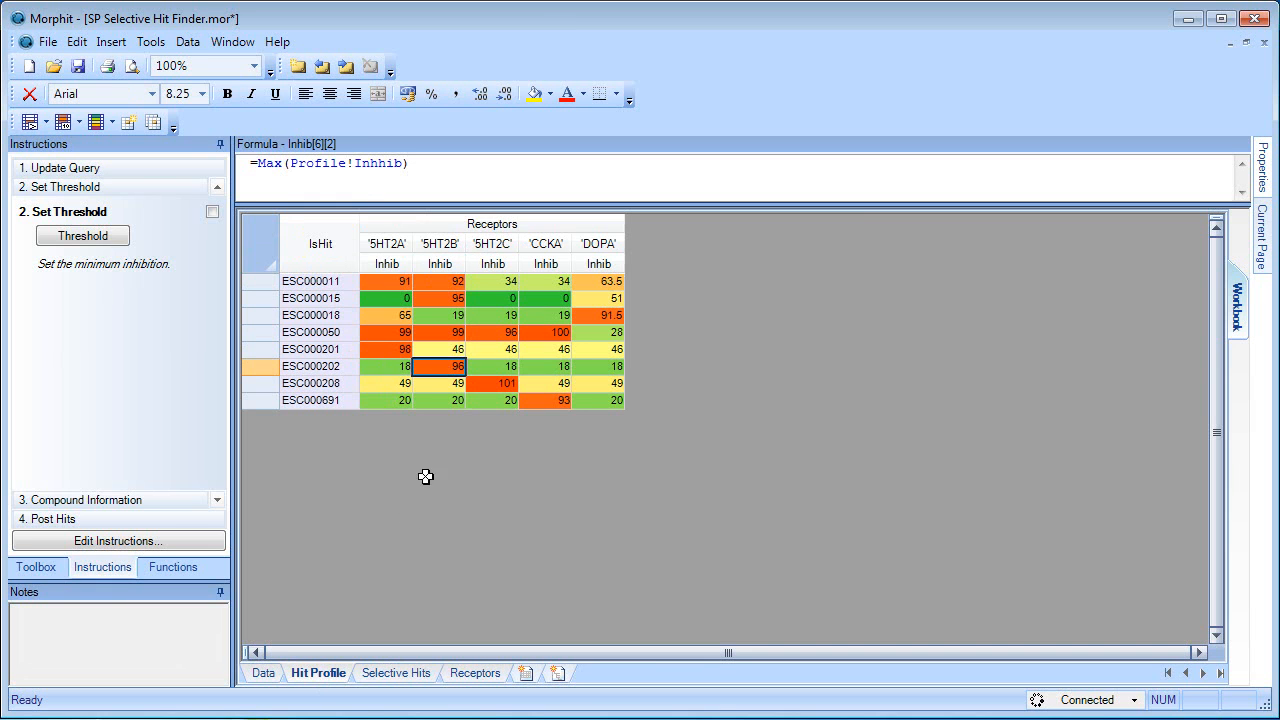
Retrieve the compound information for the selective hits and enlarge all table rows to show the chemical structures clearly.
{"action": "left_click", "coordinate": [396, 672]}
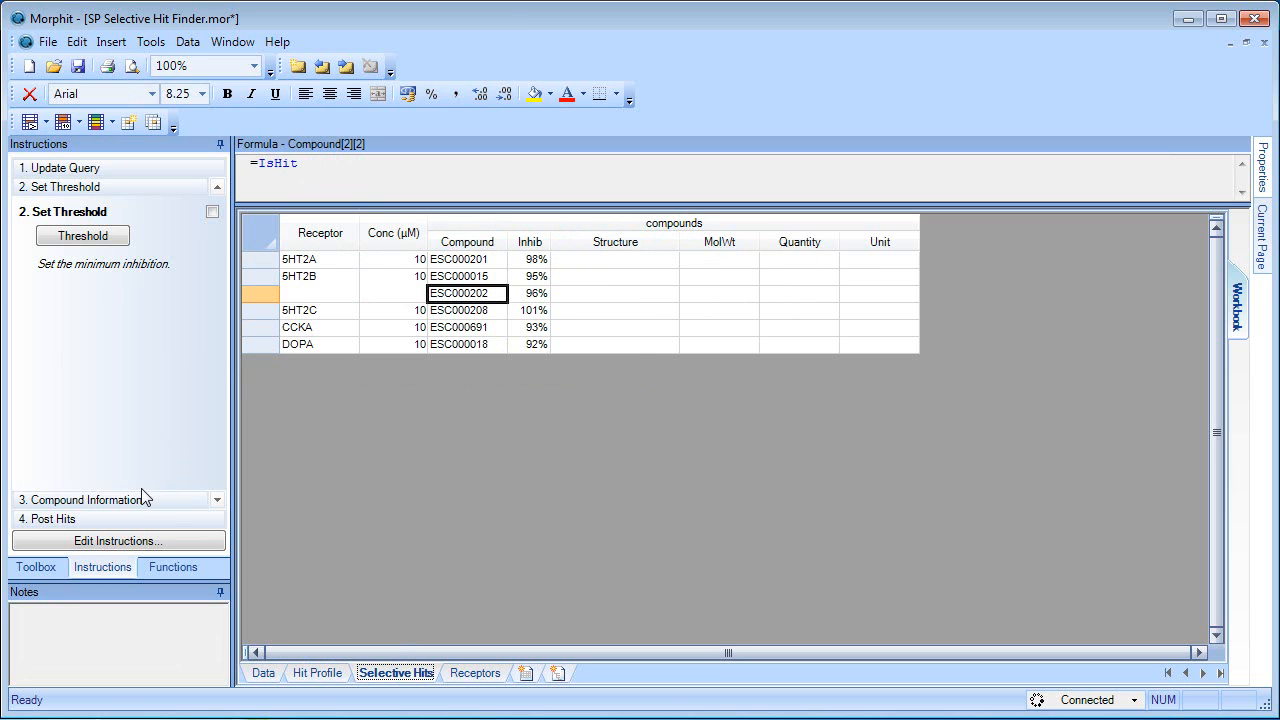
{"action": "left_click", "coordinate": [104, 501]}
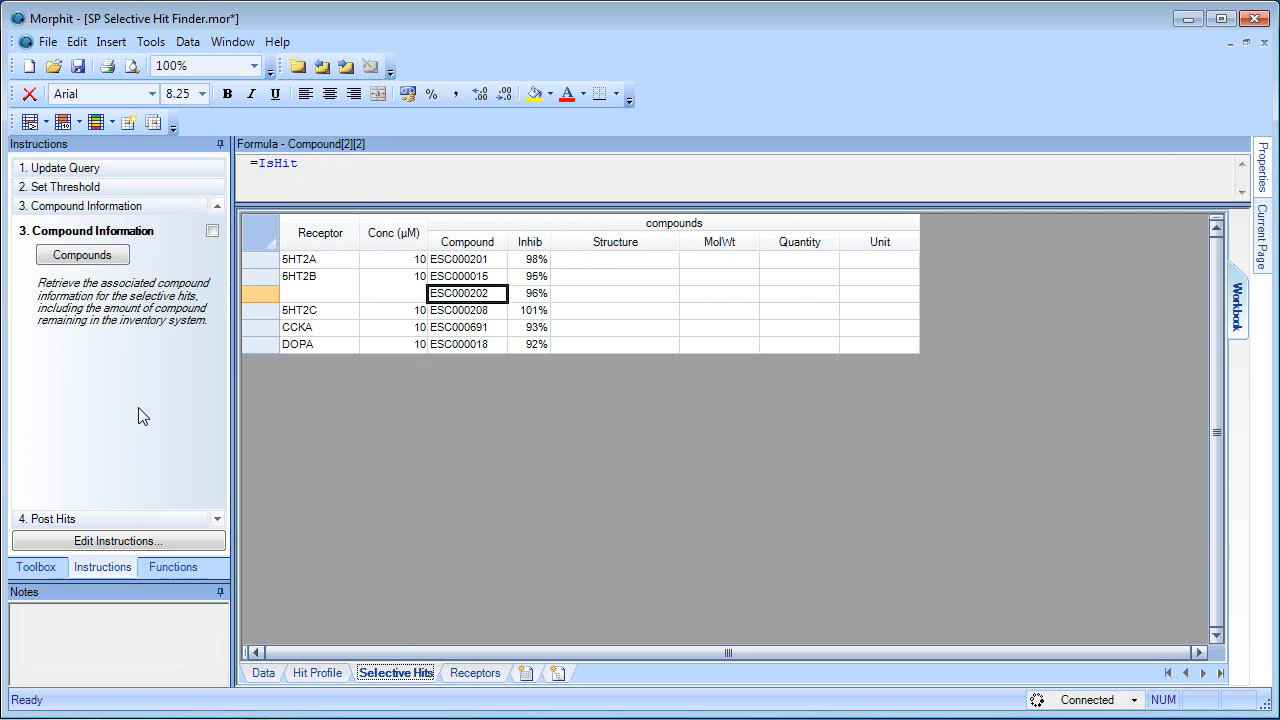
{"action": "left_click", "coordinate": [86, 258]}
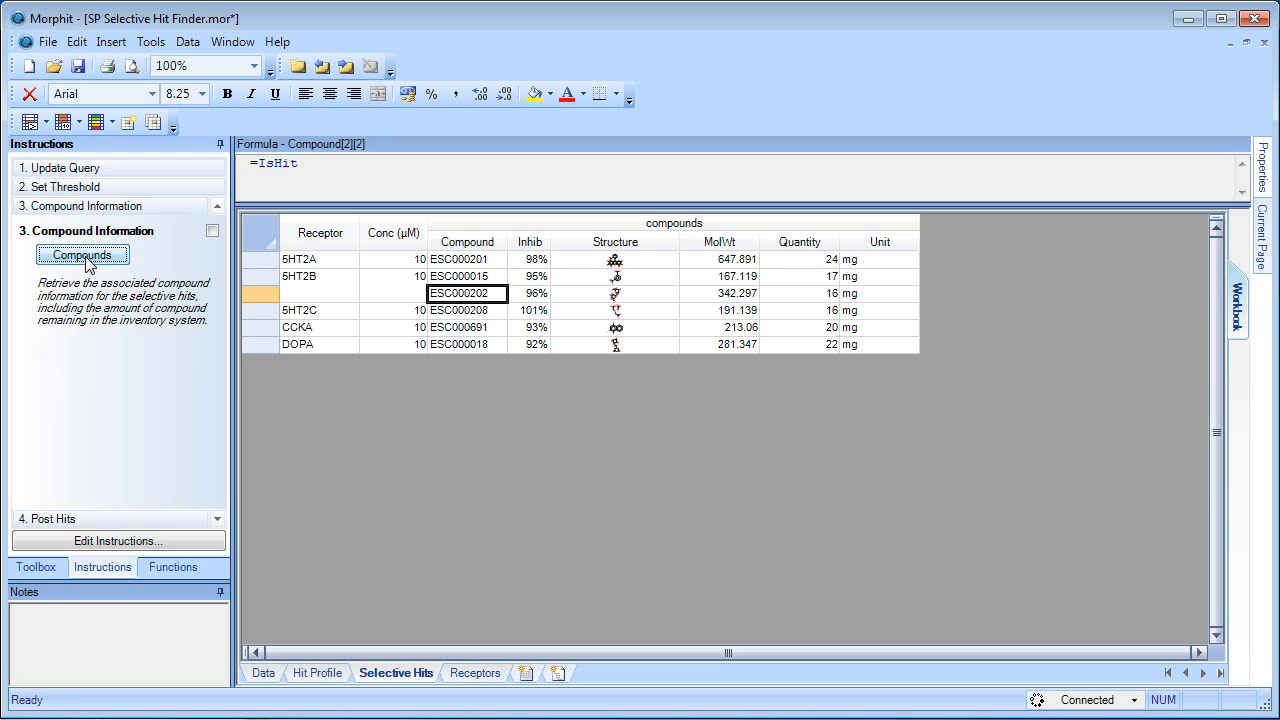
{"action": "left_click", "coordinate": [262, 232]}
{"action": "left_click_drag", "start_coordinate": [263, 267], "coordinate": [263, 321]}
{"action": "left_click", "coordinate": [630, 308]}
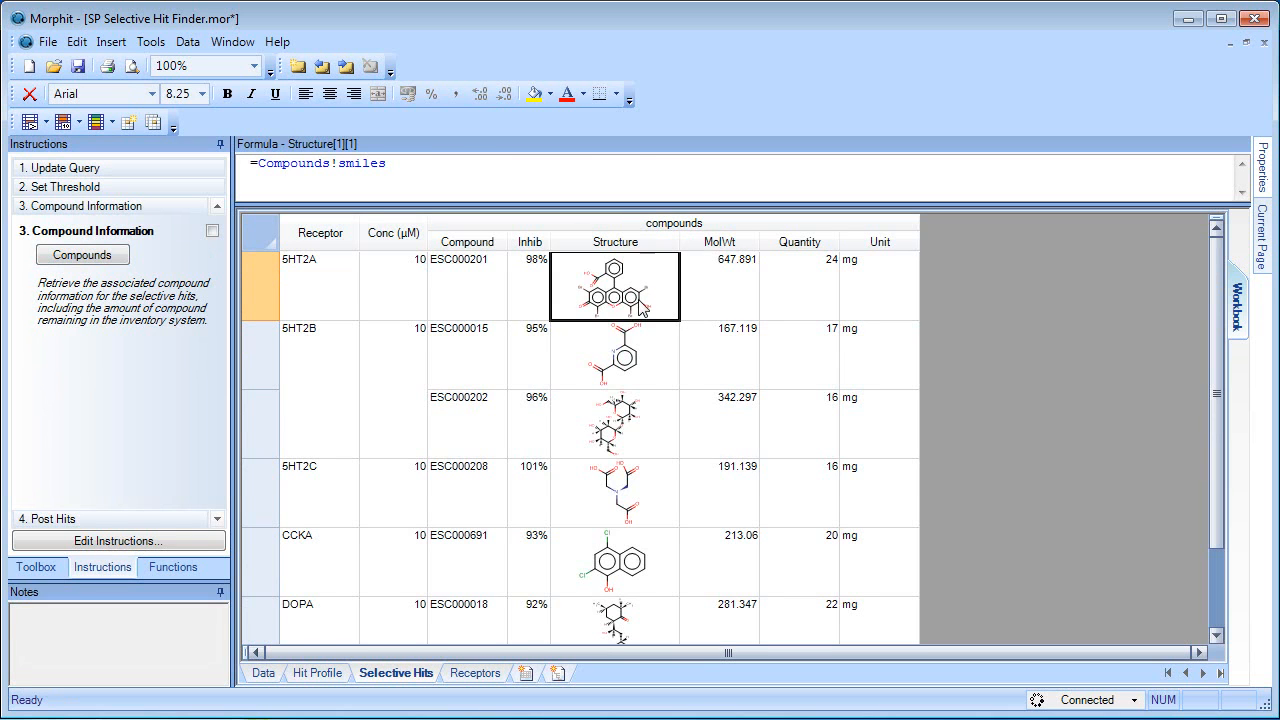
Inspect the molecular weight and remaining quantity cells of the first hits in the Selective Hits sheet.
{"action": "left_click", "coordinate": [727, 289]}
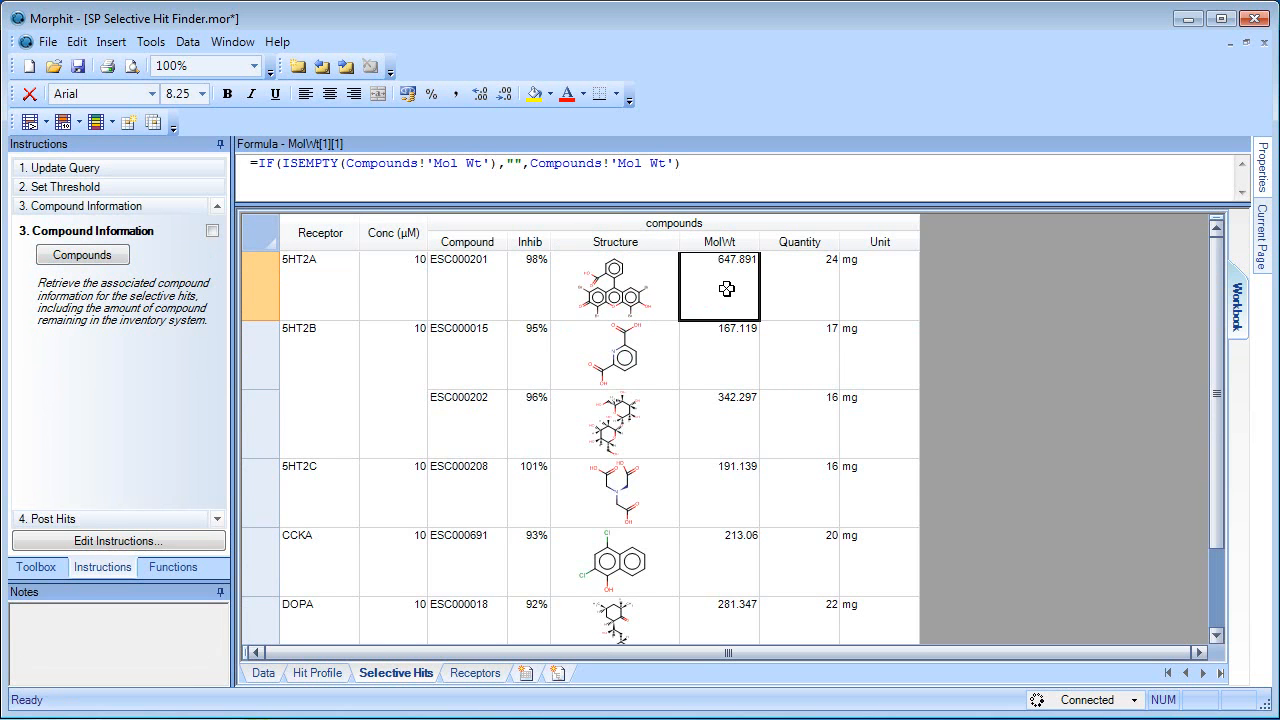
{"action": "left_click", "coordinate": [806, 283]}
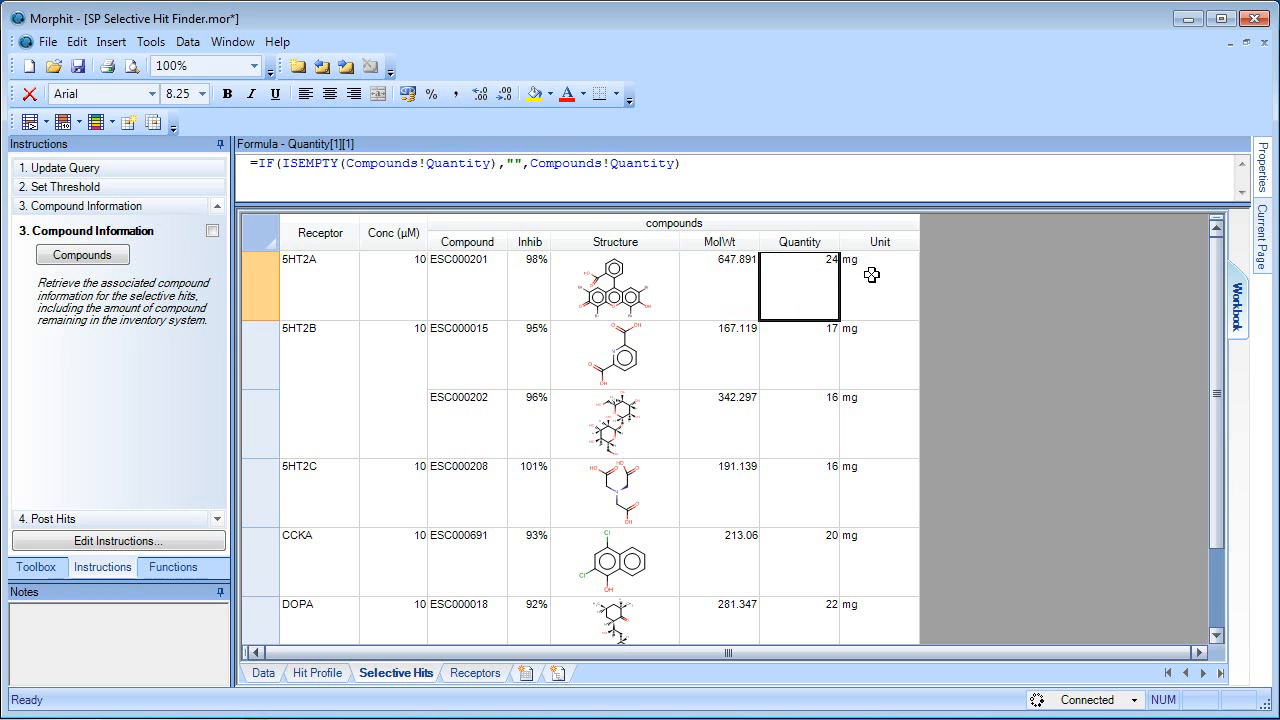
{"action": "left_click", "coordinate": [794, 364]}
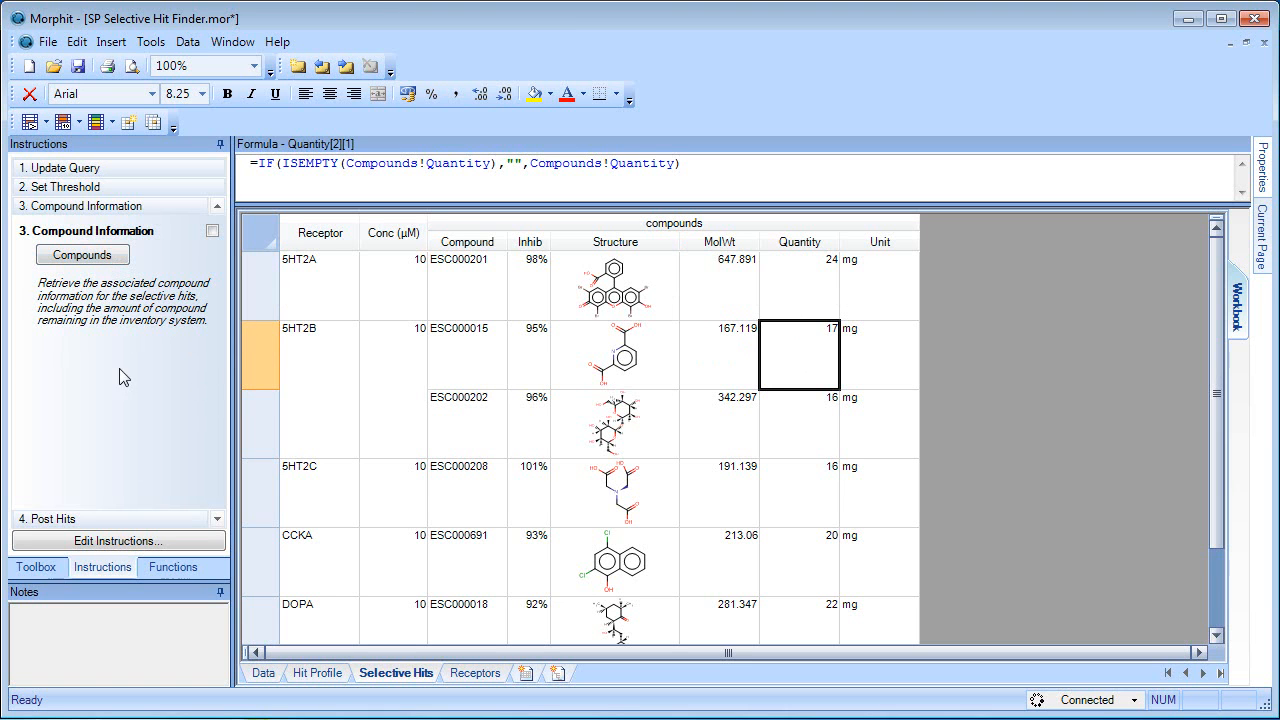
Post the selective hits to BioRails and dismiss the synchronization report.
{"action": "left_click", "coordinate": [144, 518]}
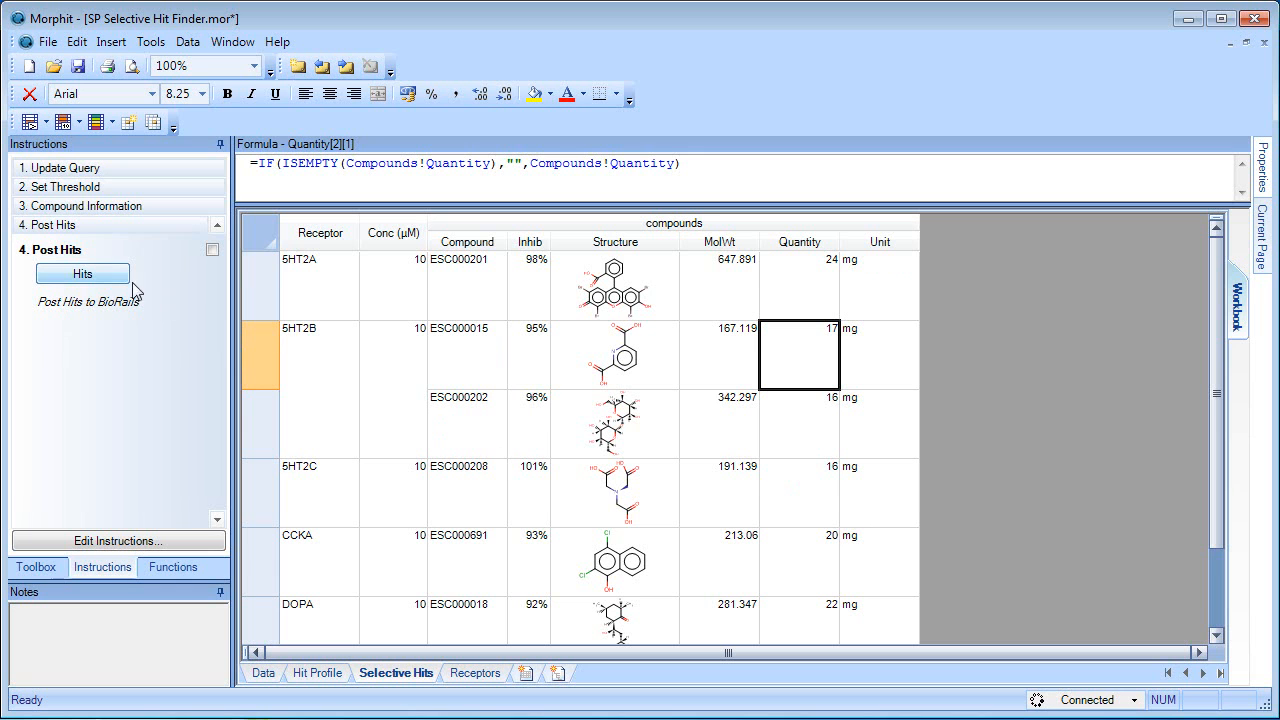
{"action": "left_click", "coordinate": [84, 275]}
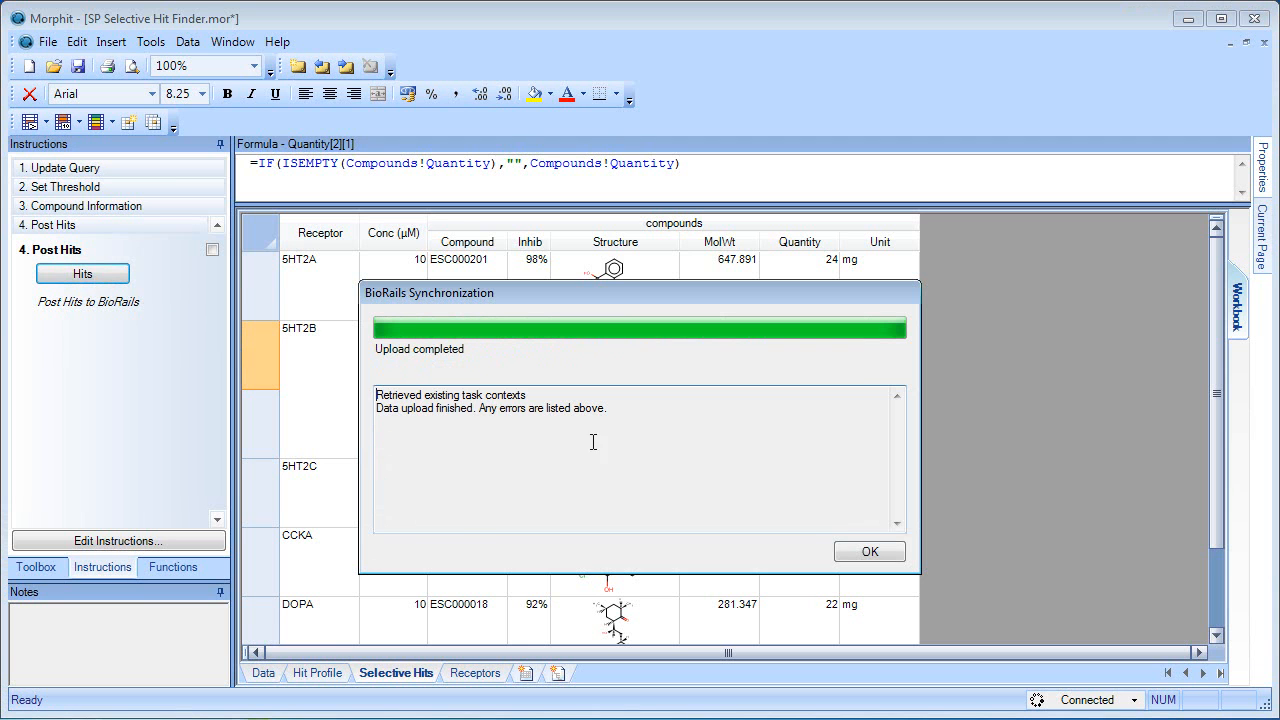
{"action": "left_click", "coordinate": [890, 556]}
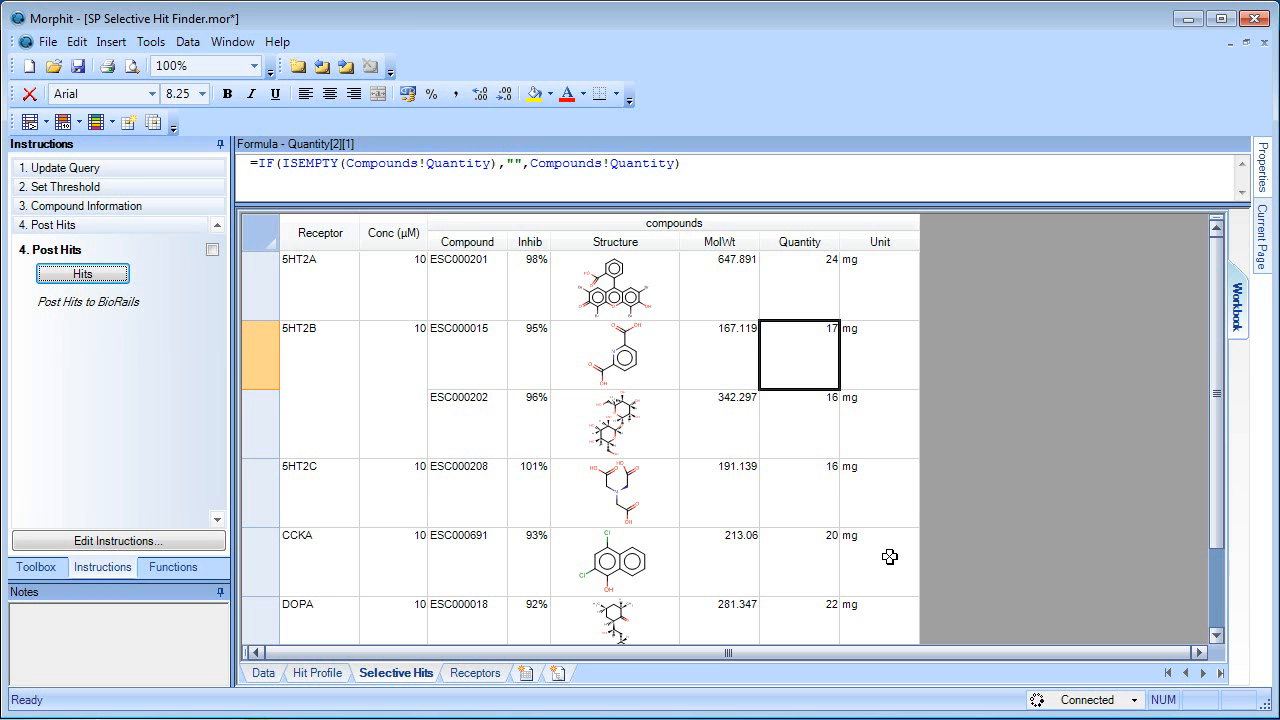
Unhide the Compounds page of the workbook.
{"action": "right_click", "coordinate": [410, 672]}
{"action": "left_click", "coordinate": [320, 718]}
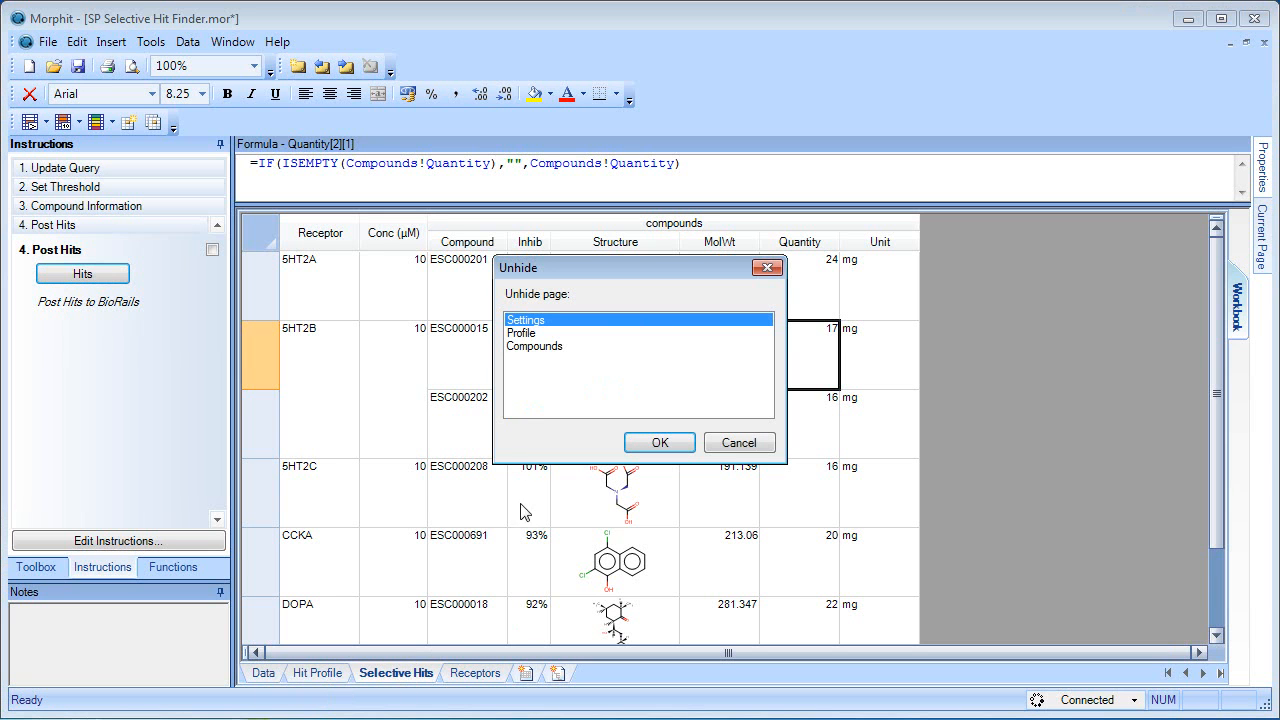
{"action": "left_click", "coordinate": [538, 348]}
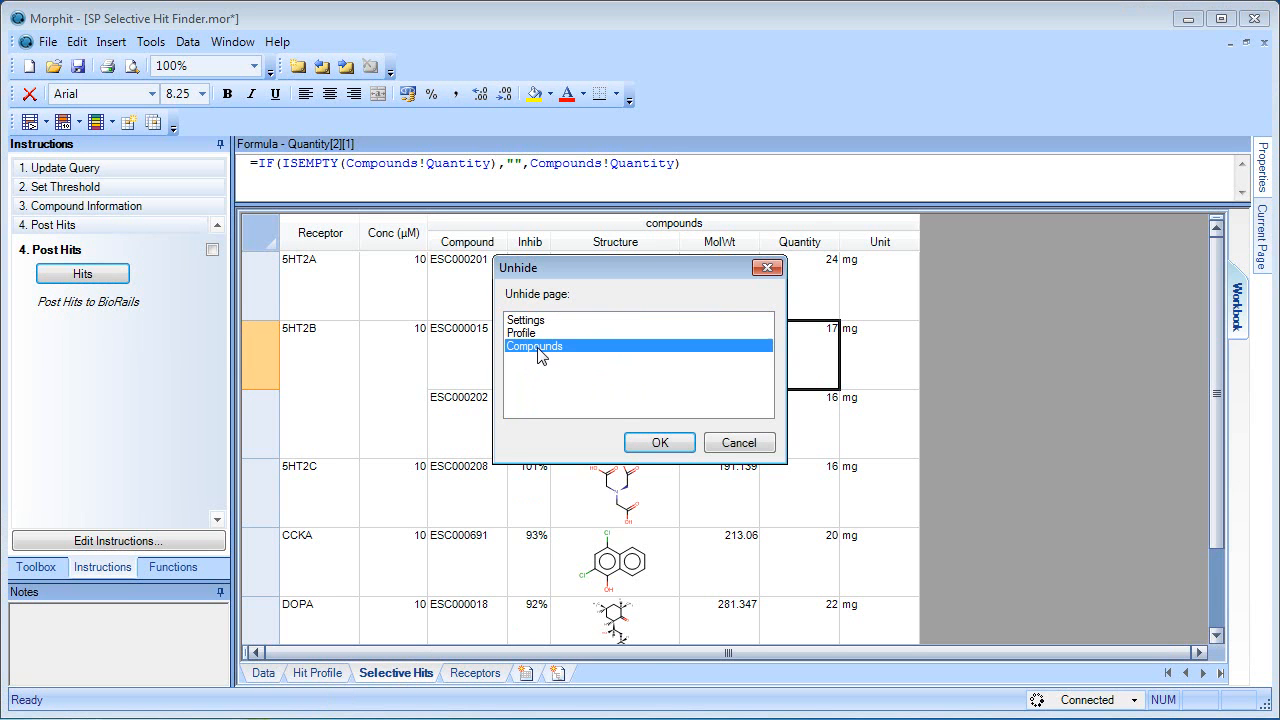
{"action": "left_click", "coordinate": [655, 443]}
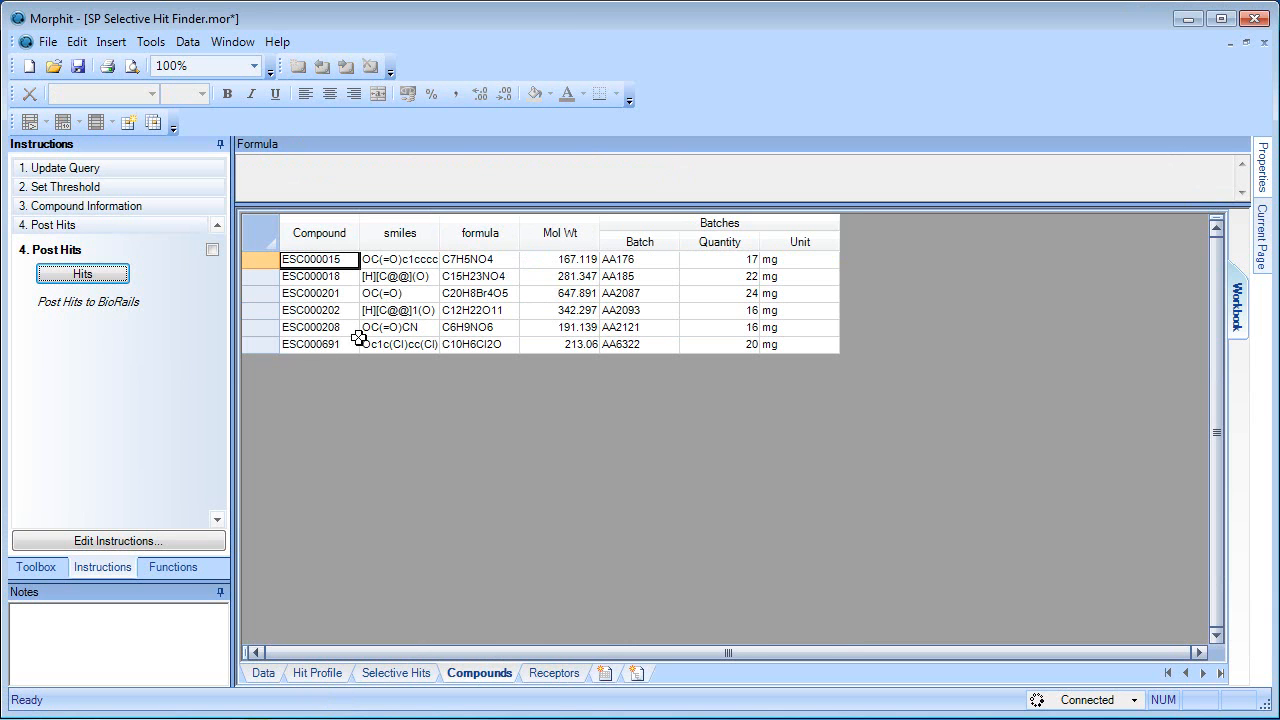
Locate the cells covered by the Hits named range in the Selective Hits sheet.
{"action": "left_click", "coordinate": [396, 673]}
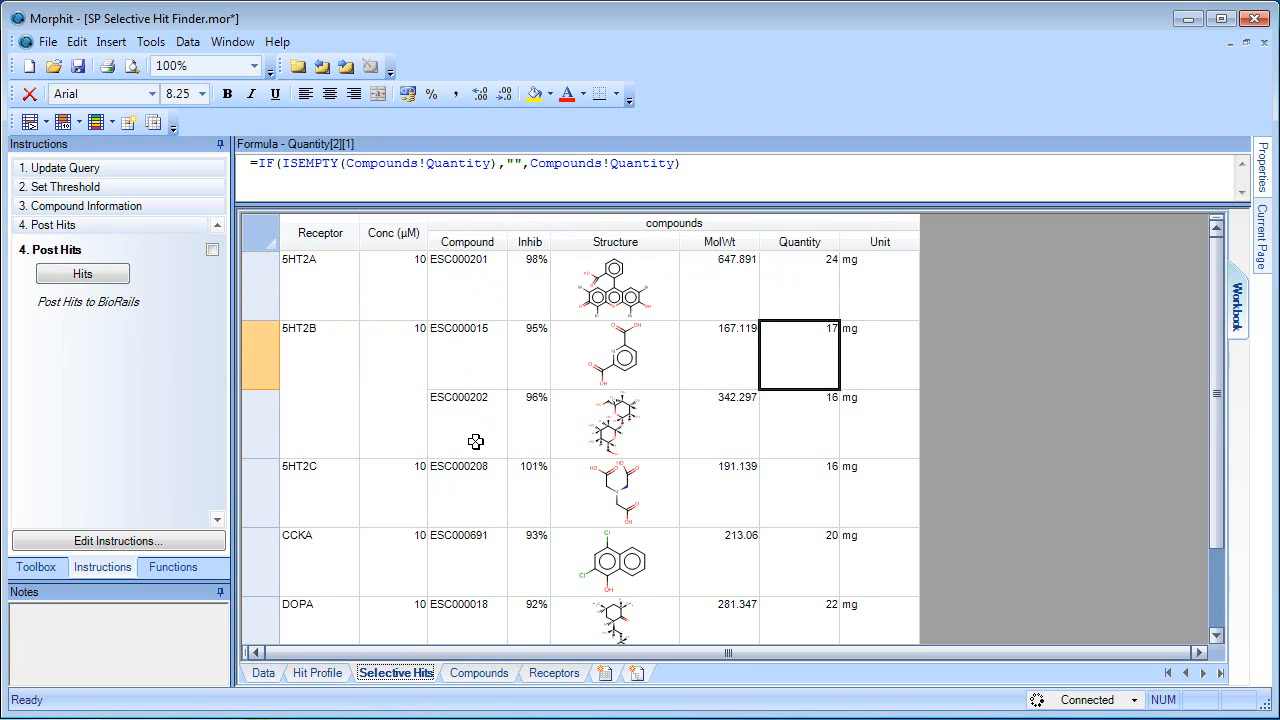
{"action": "left_click", "coordinate": [1265, 250]}
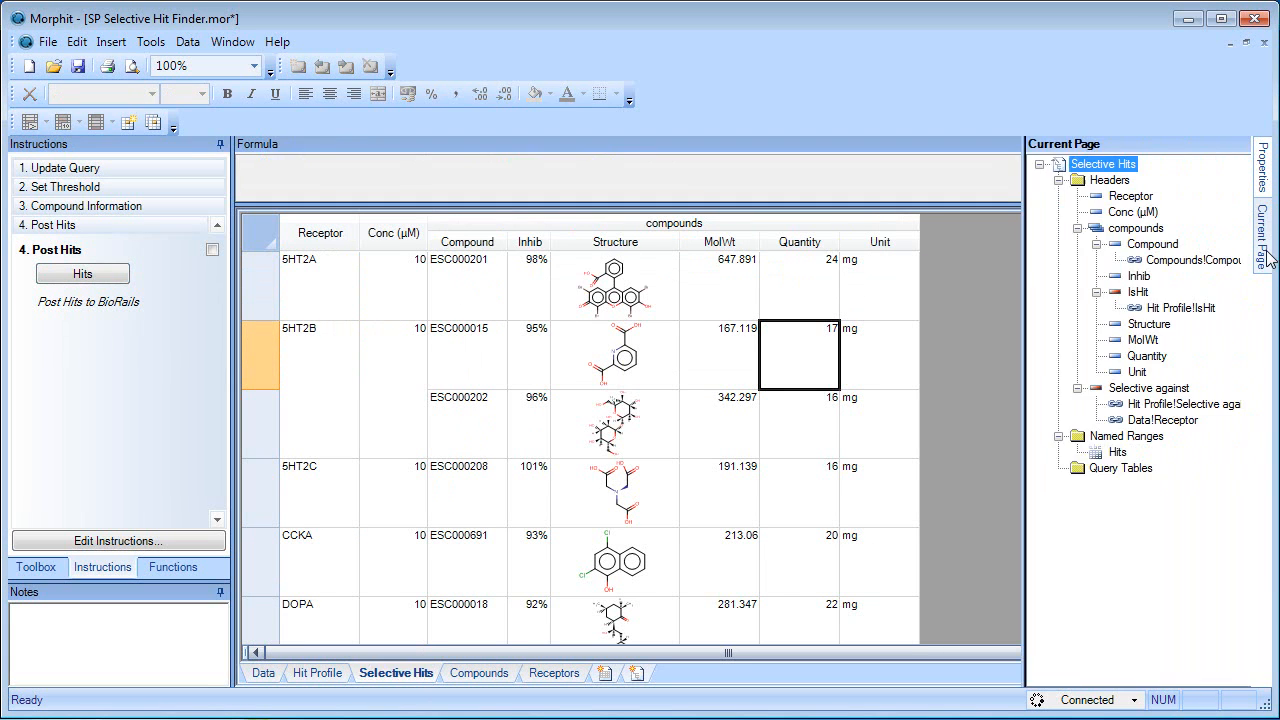
{"action": "right_click", "coordinate": [998, 452]}
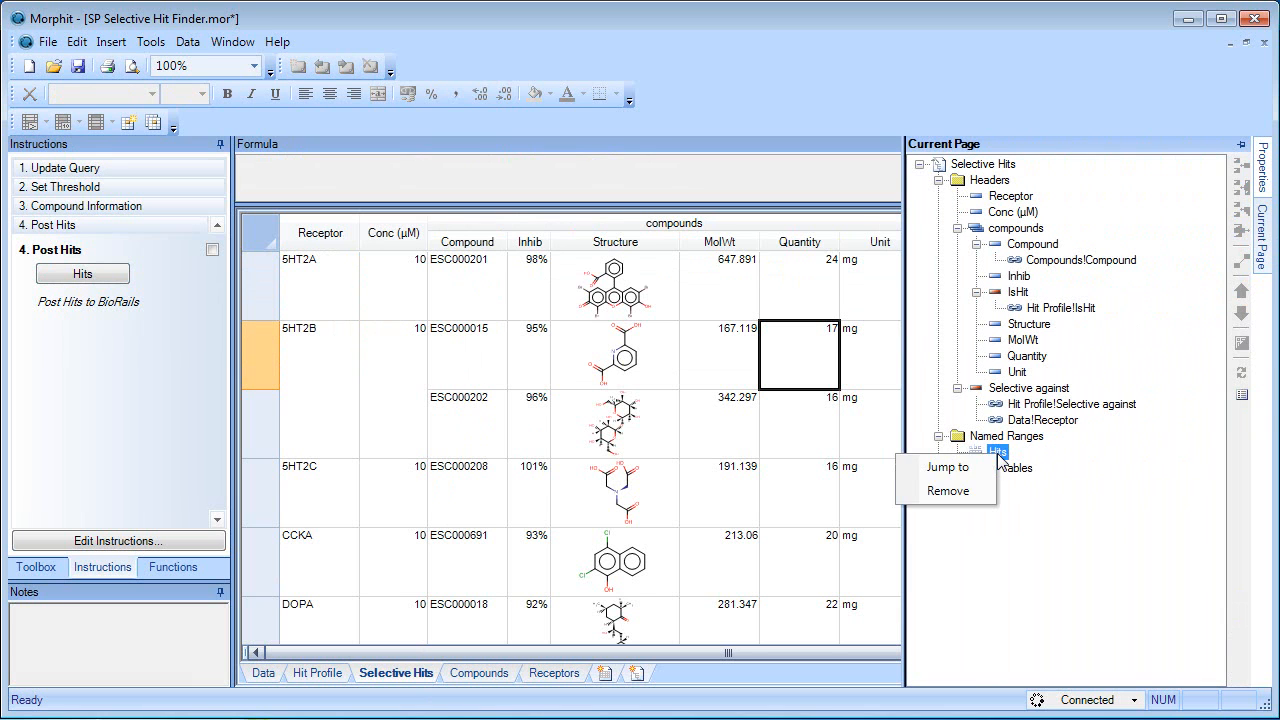
{"action": "left_click", "coordinate": [947, 467]}
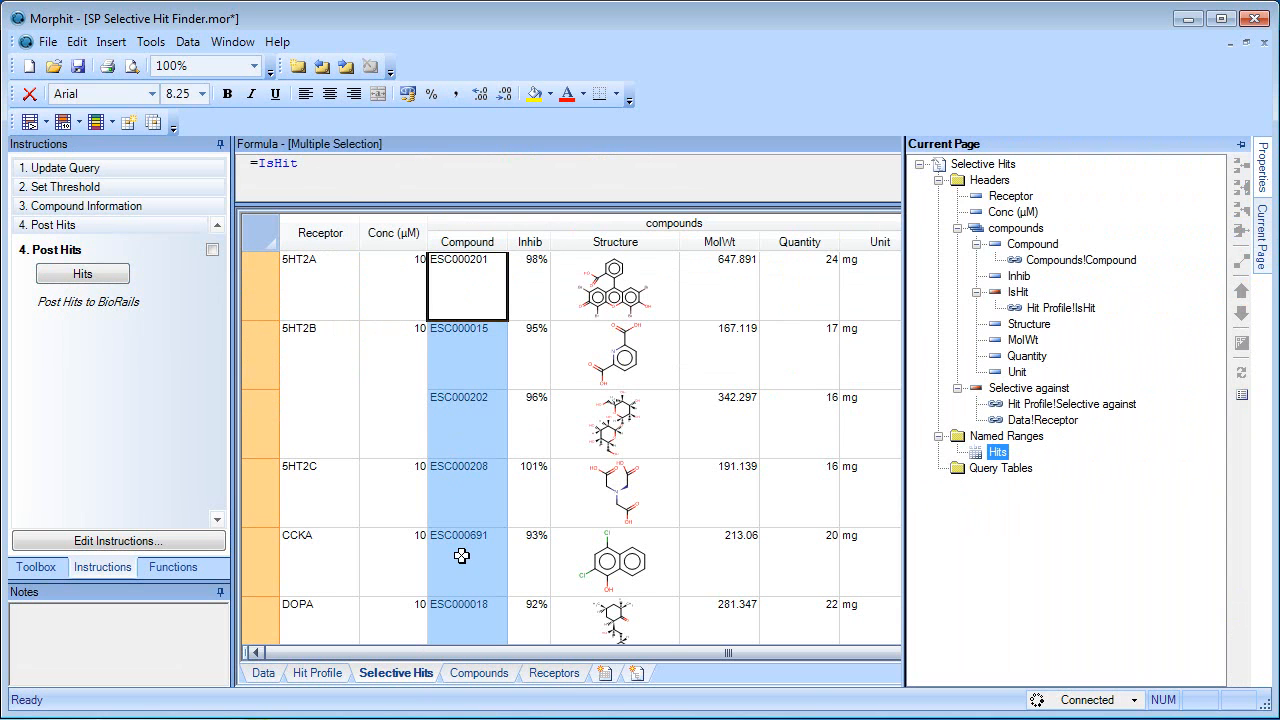
Open the import definition of the query table on the Compounds page and review its database connection settings.
{"action": "left_click", "coordinate": [479, 673]}
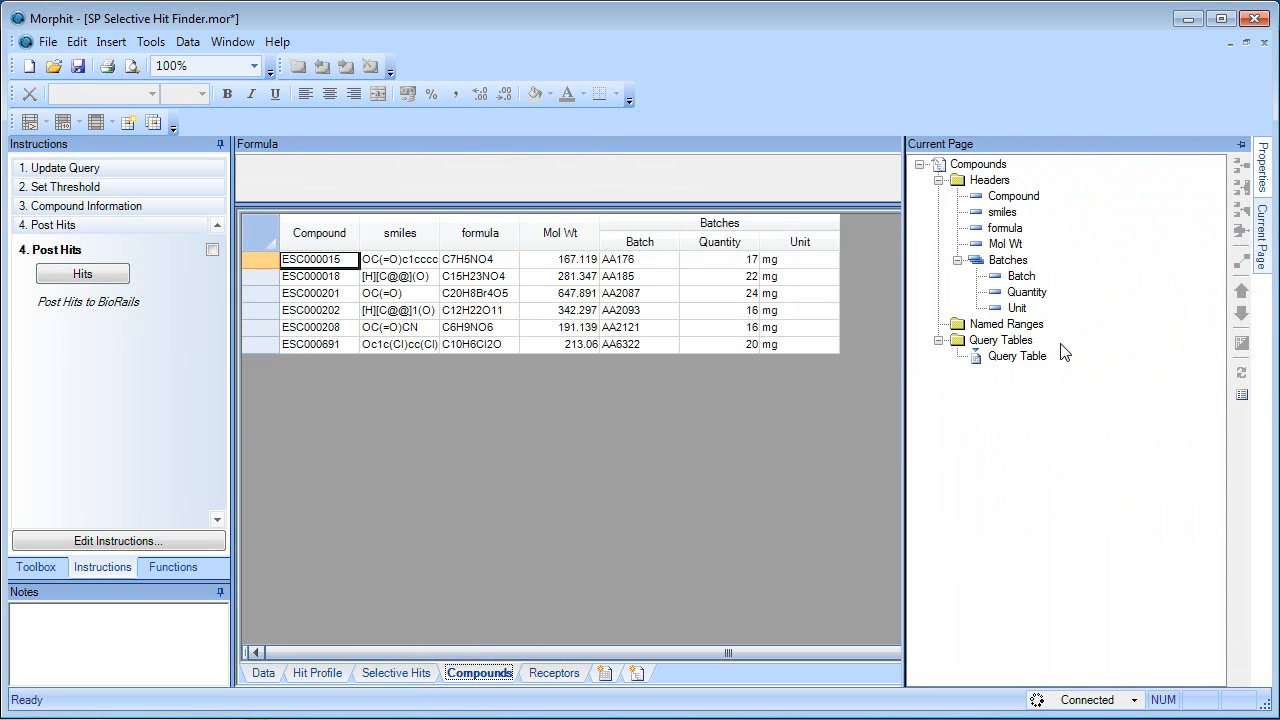
{"action": "left_click", "coordinate": [1016, 356]}
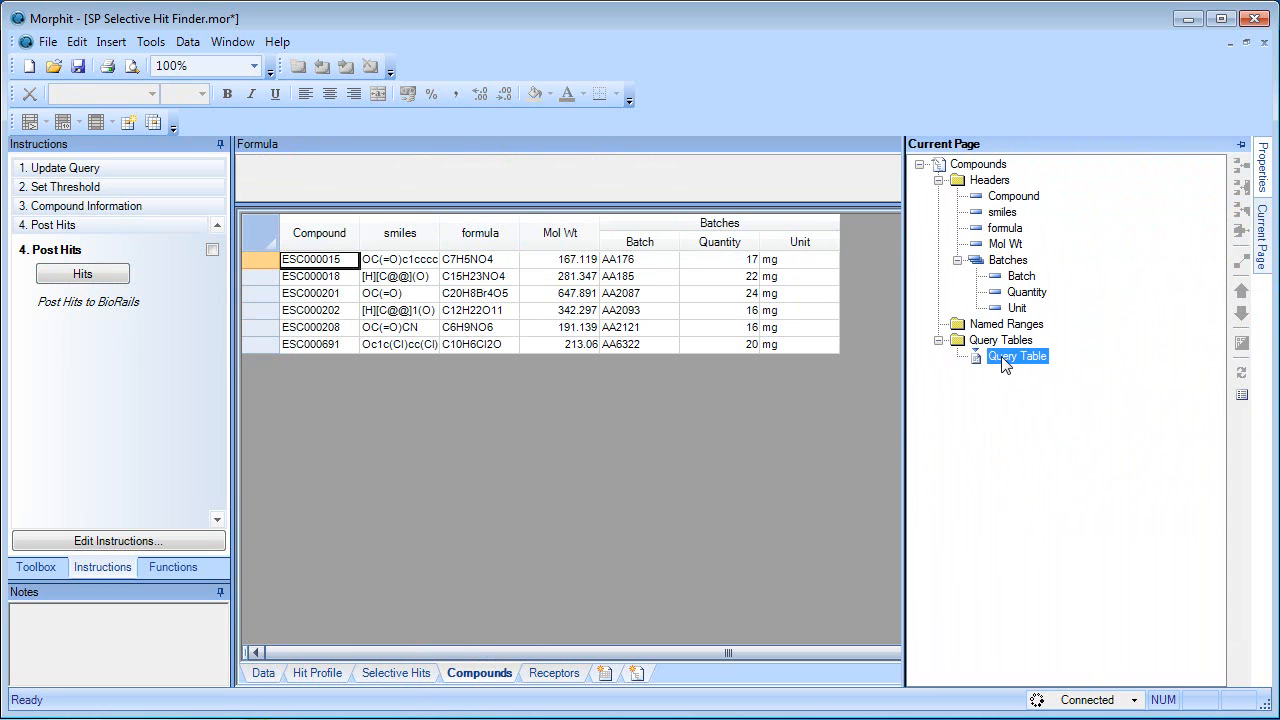
{"action": "right_click", "coordinate": [1003, 362]}
{"action": "left_click", "coordinate": [964, 366]}
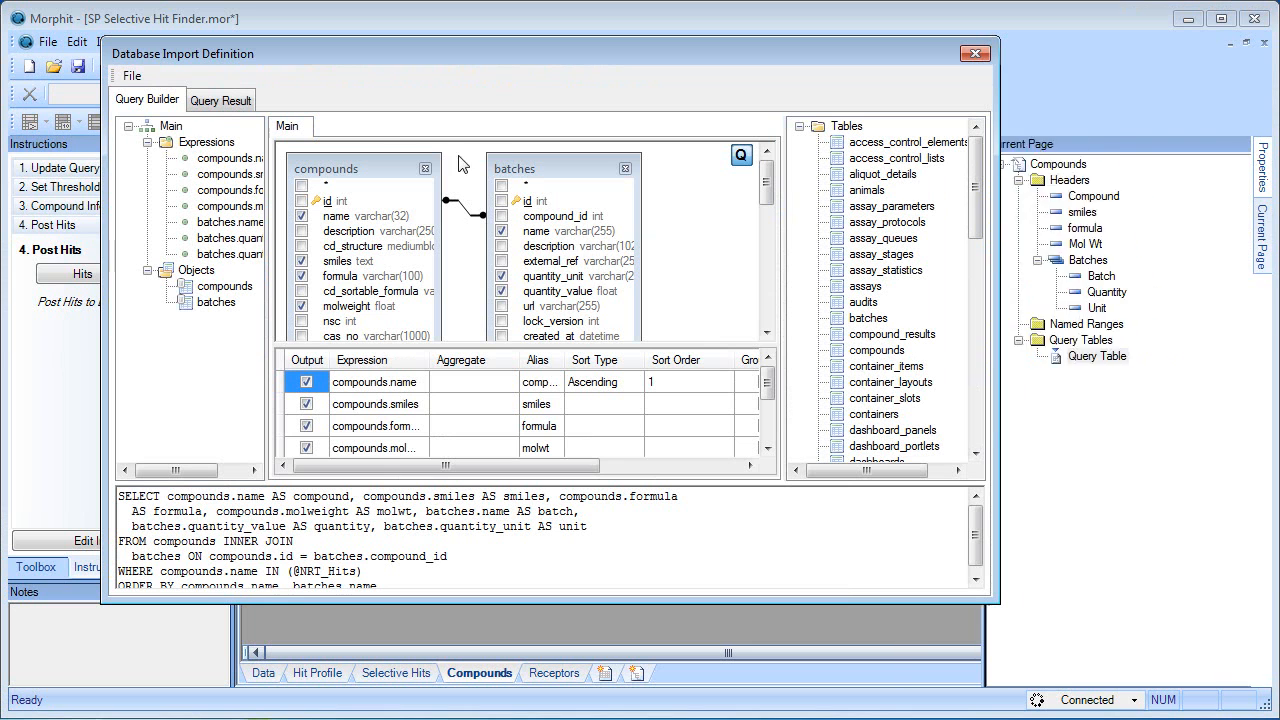
{"action": "left_click", "coordinate": [131, 74]}
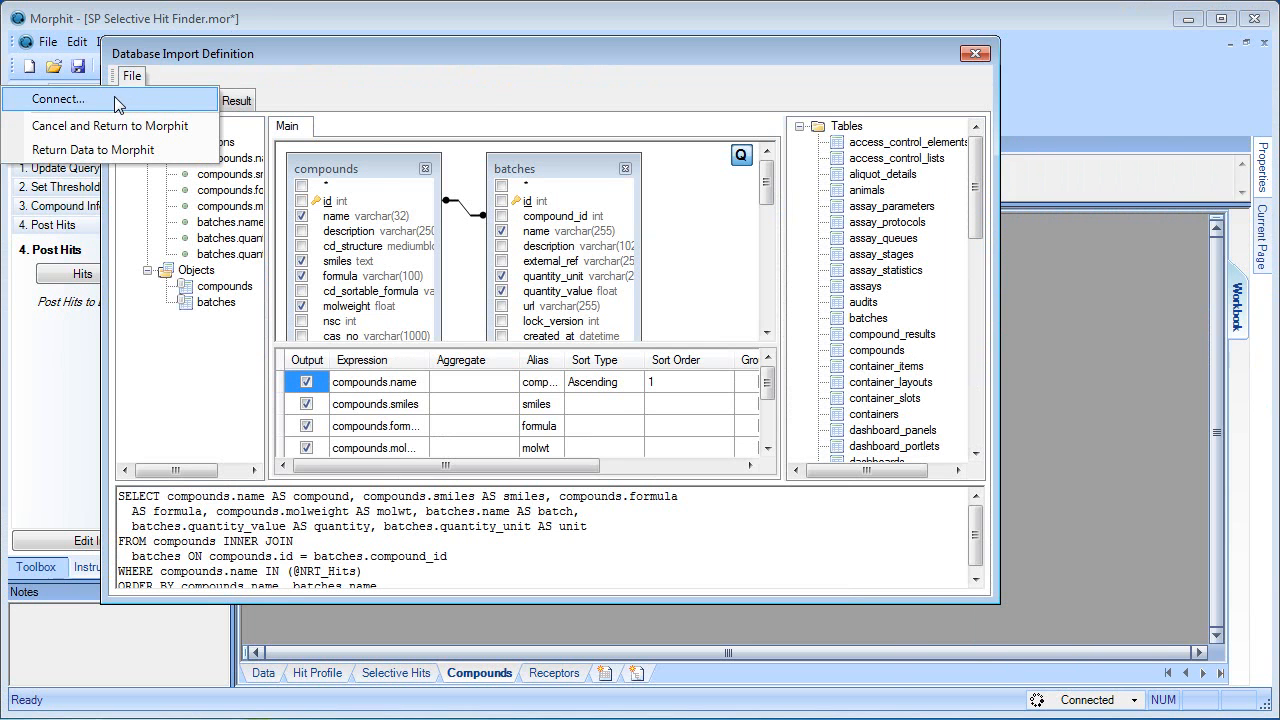
{"action": "left_click", "coordinate": [114, 96]}
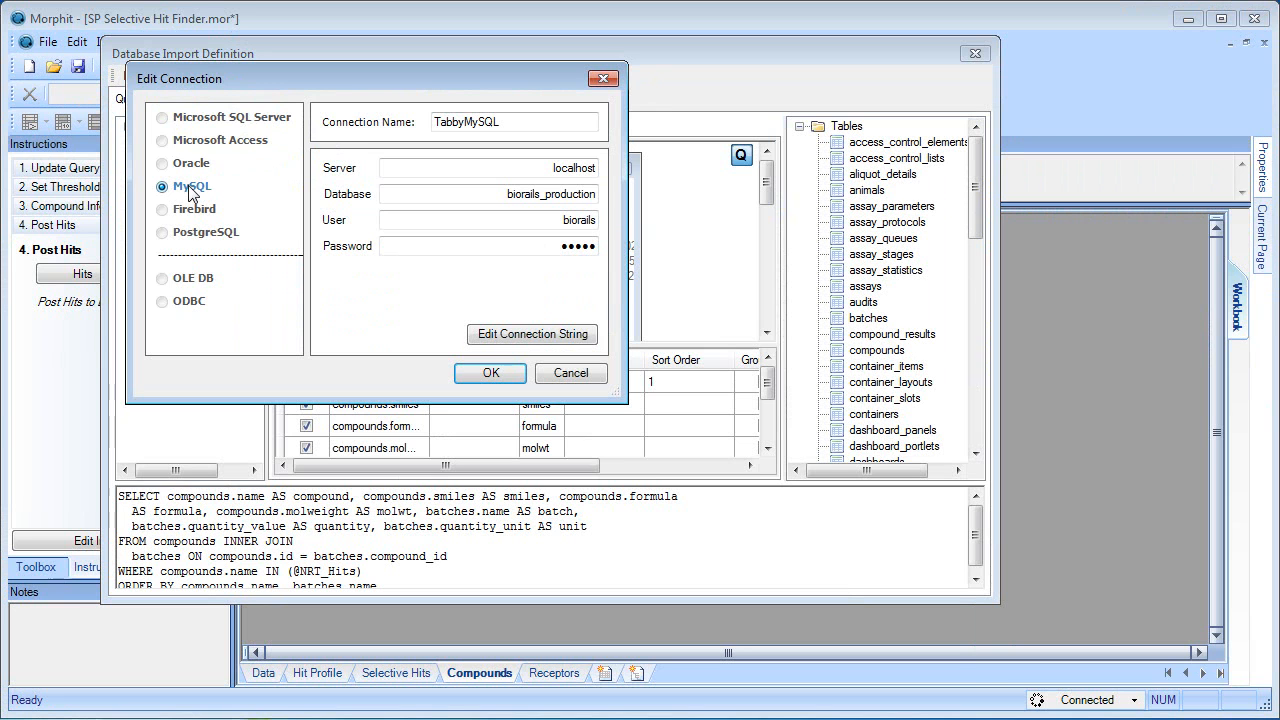
{"action": "double_click", "coordinate": [579, 166]}
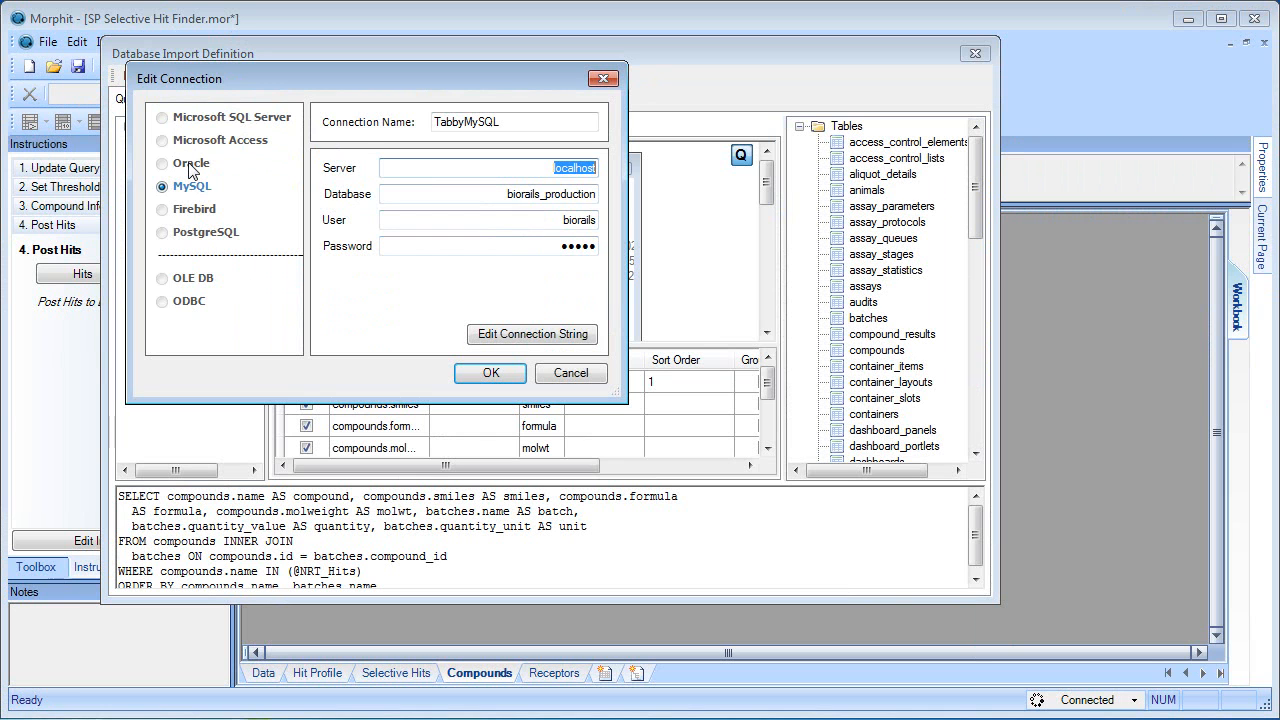
{"action": "left_click", "coordinate": [490, 372]}
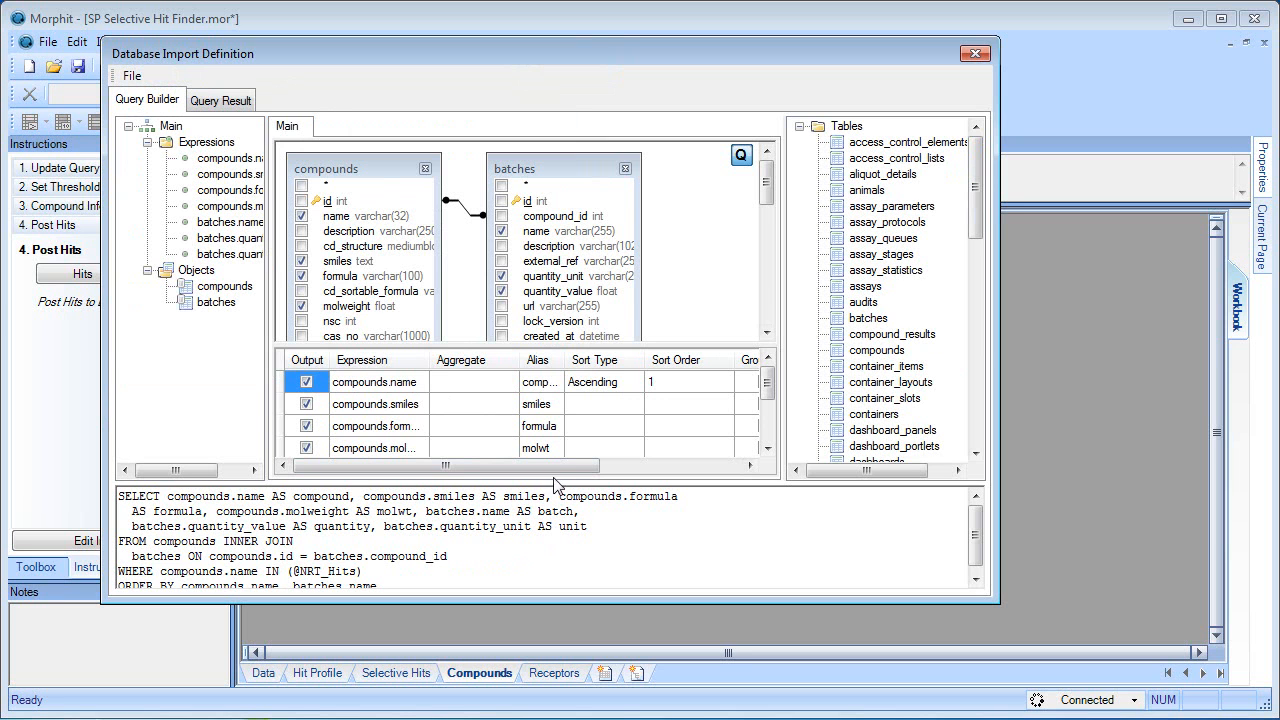
Widen the Criteria column to examine the compound criterion that references the Hits named range, and return the query data to Morphit.
{"action": "left_click_drag", "start_coordinate": [551, 466], "coordinate": [702, 477]}
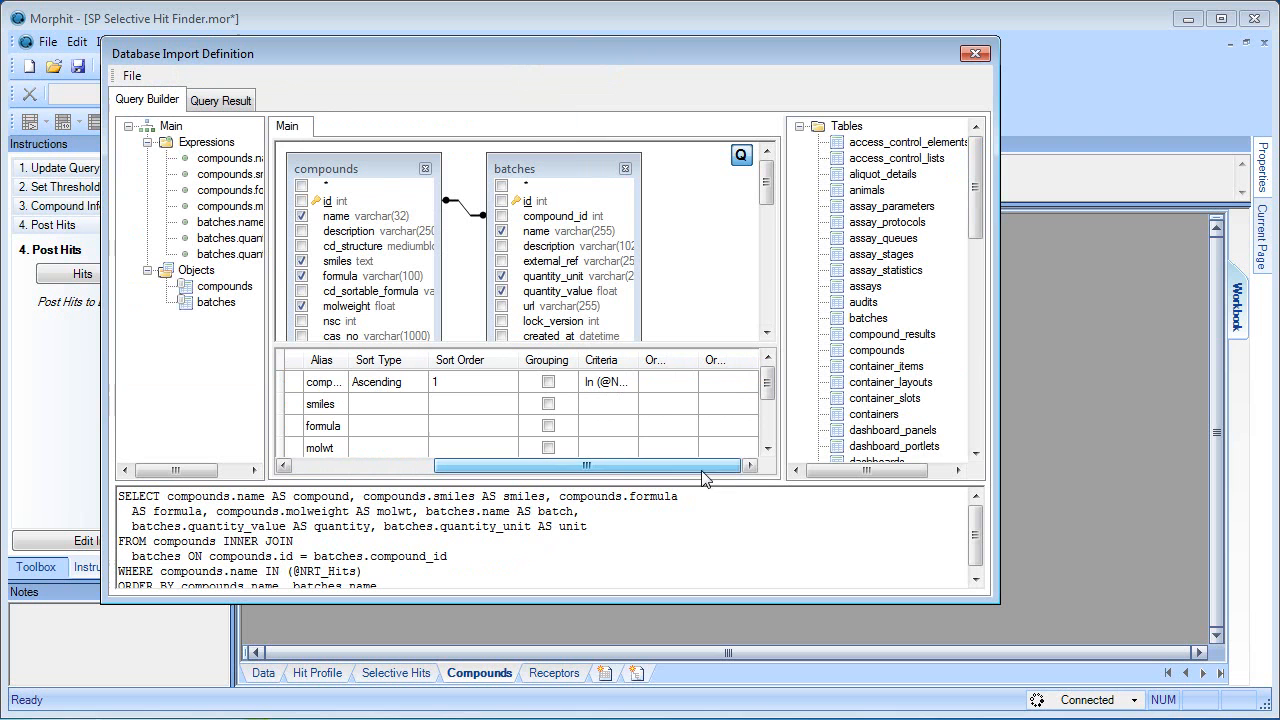
{"action": "left_click", "coordinate": [617, 386]}
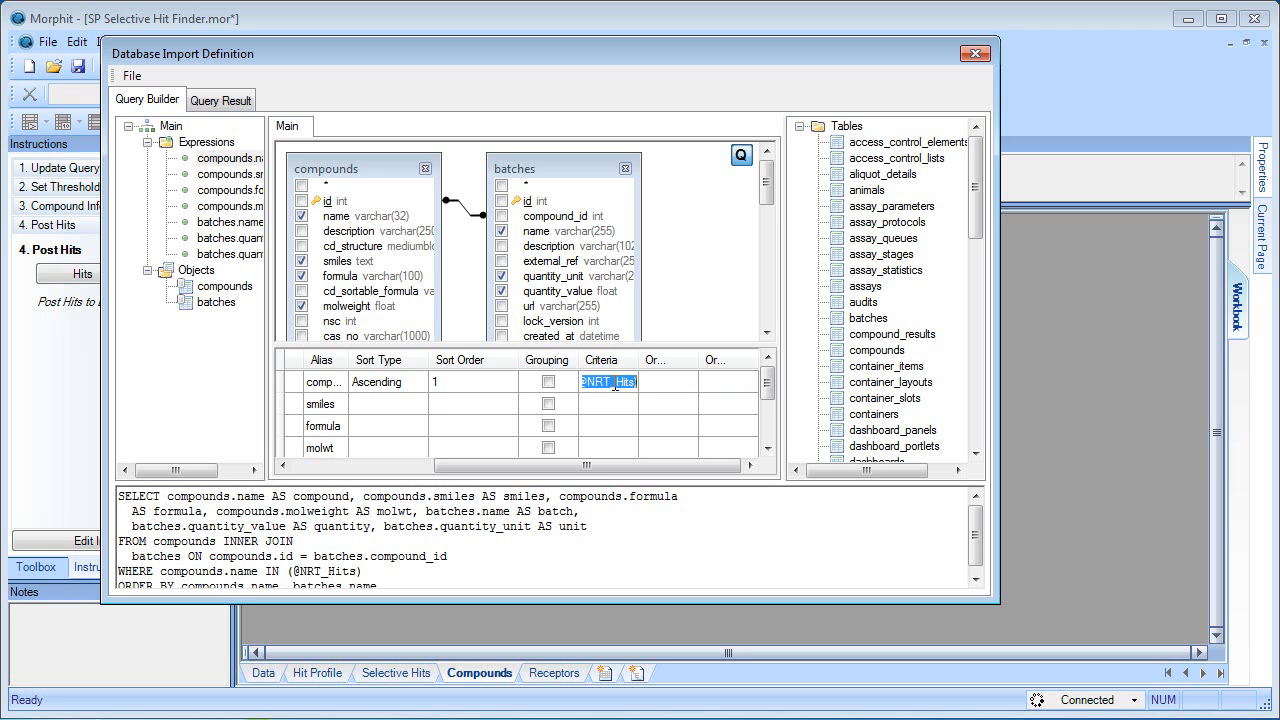
{"action": "left_click_drag", "start_coordinate": [638, 361], "coordinate": [704, 367]}
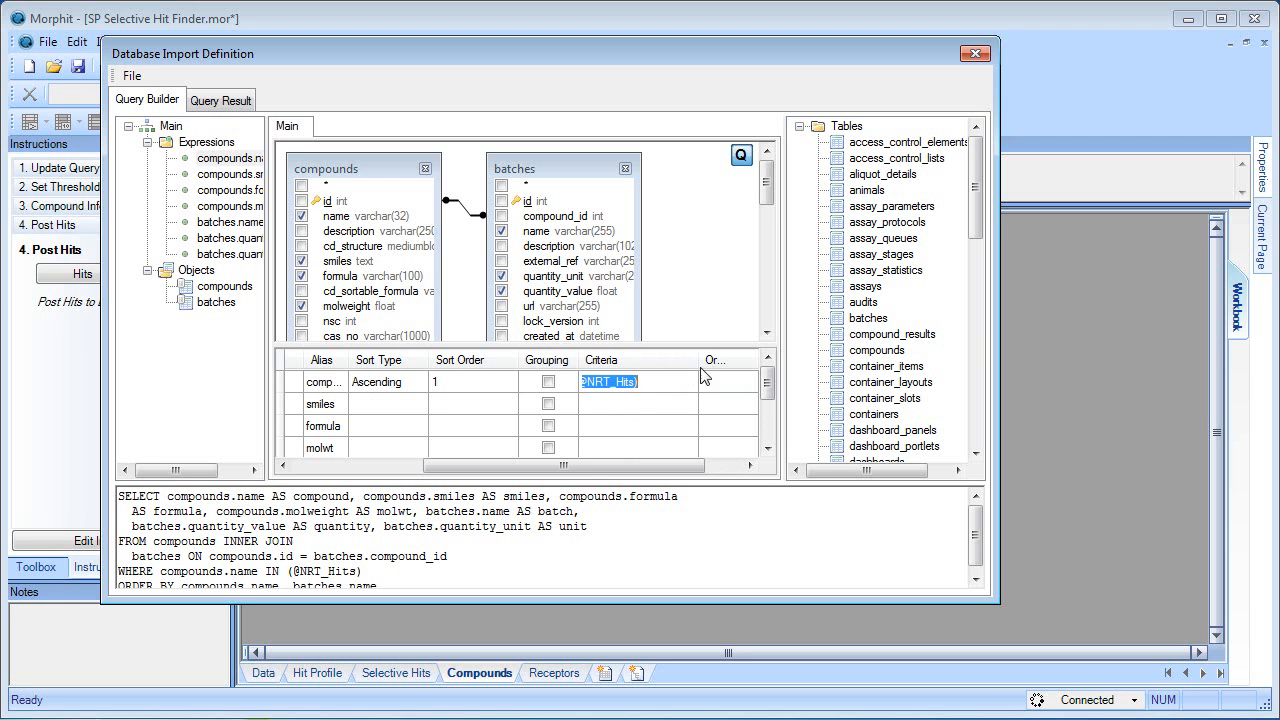
{"action": "left_click", "coordinate": [655, 382]}
{"action": "left_click_drag", "start_coordinate": [586, 384], "coordinate": [567, 382]}
{"action": "left_click", "coordinate": [603, 386]}
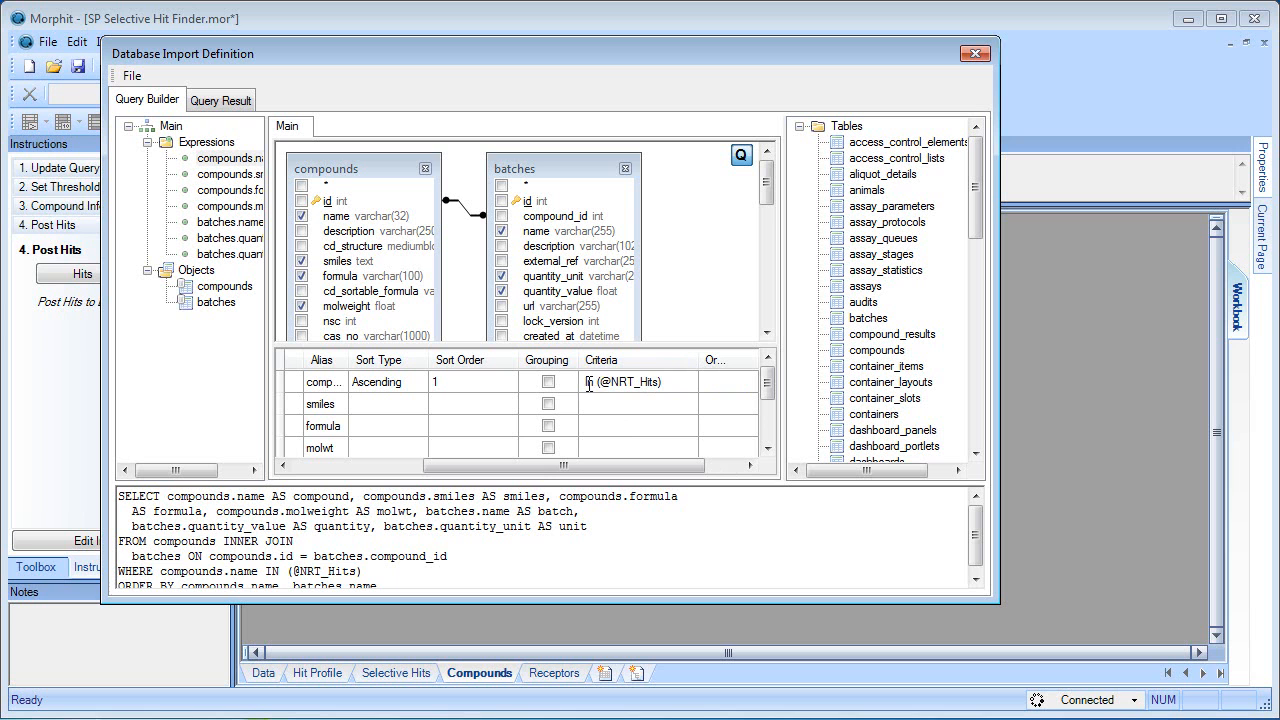
{"action": "double_click", "coordinate": [607, 382]}
{"action": "left_click_drag", "start_coordinate": [612, 382], "coordinate": [650, 383]}
{"action": "left_click", "coordinate": [131, 76]}
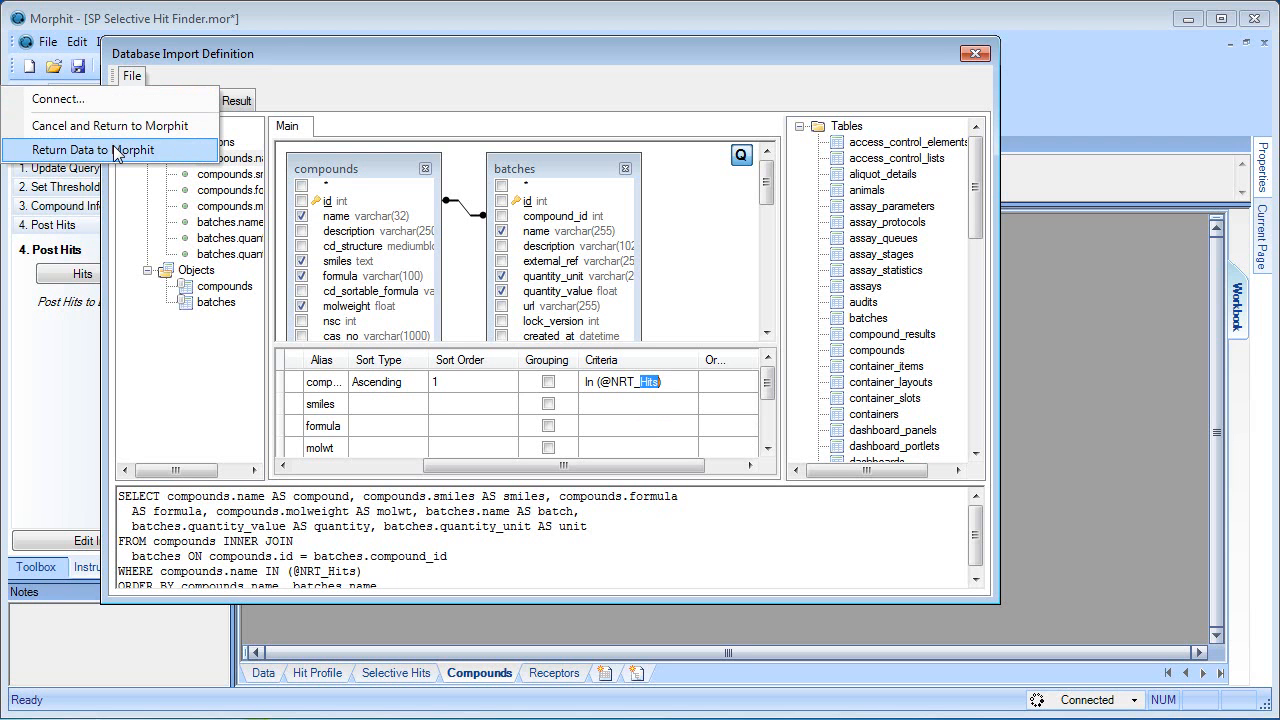
{"action": "left_click", "coordinate": [116, 150]}
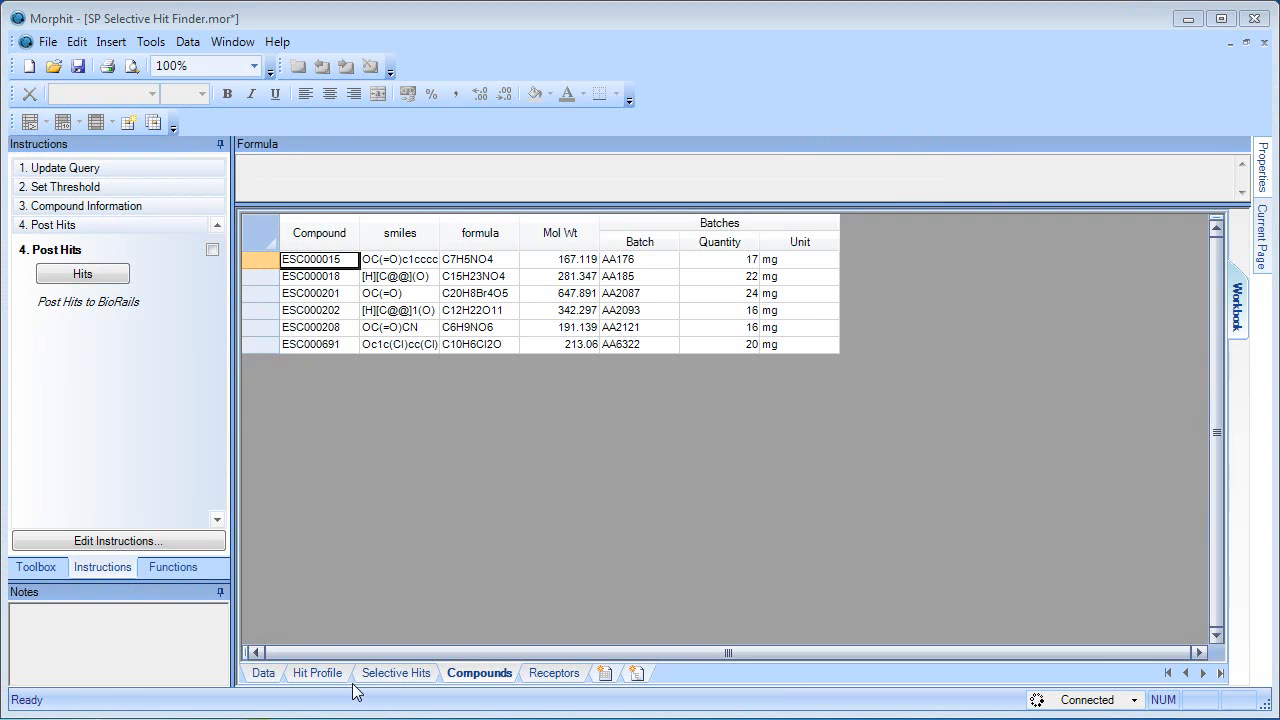
Lower the minimum inhibition threshold for the hit profile.
{"action": "left_click", "coordinate": [331, 678]}
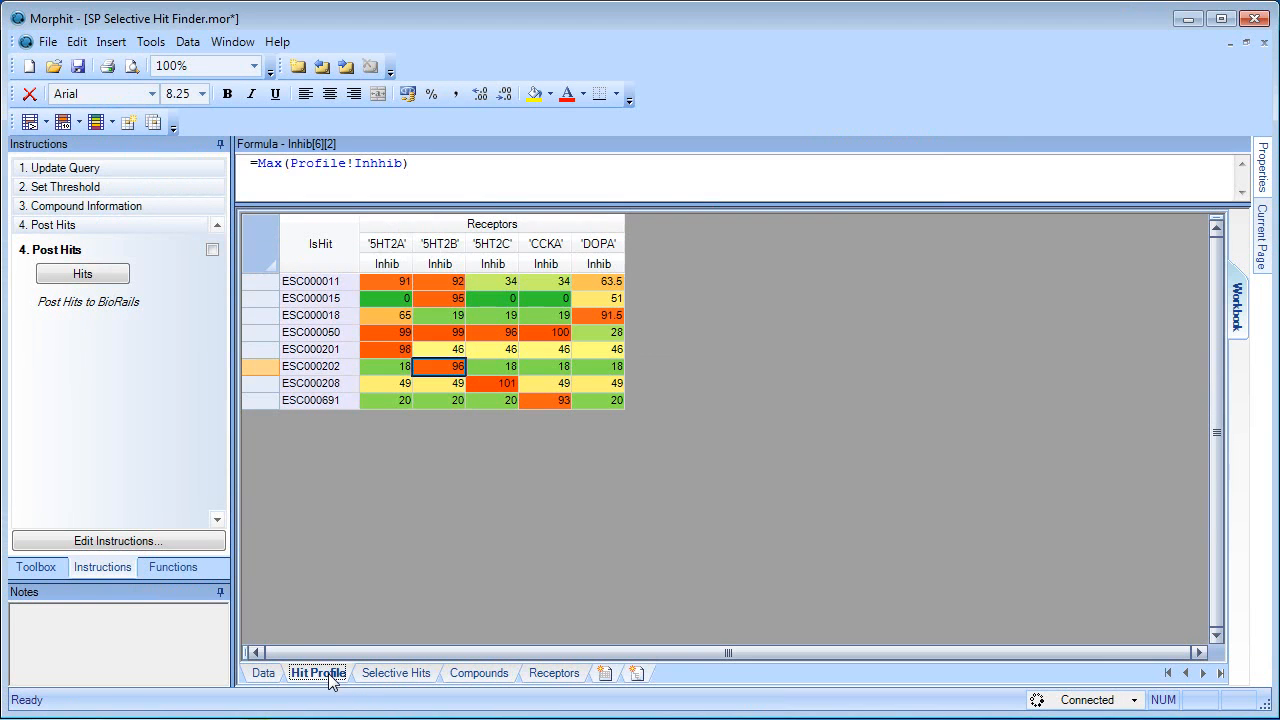
{"action": "left_click", "coordinate": [86, 187]}
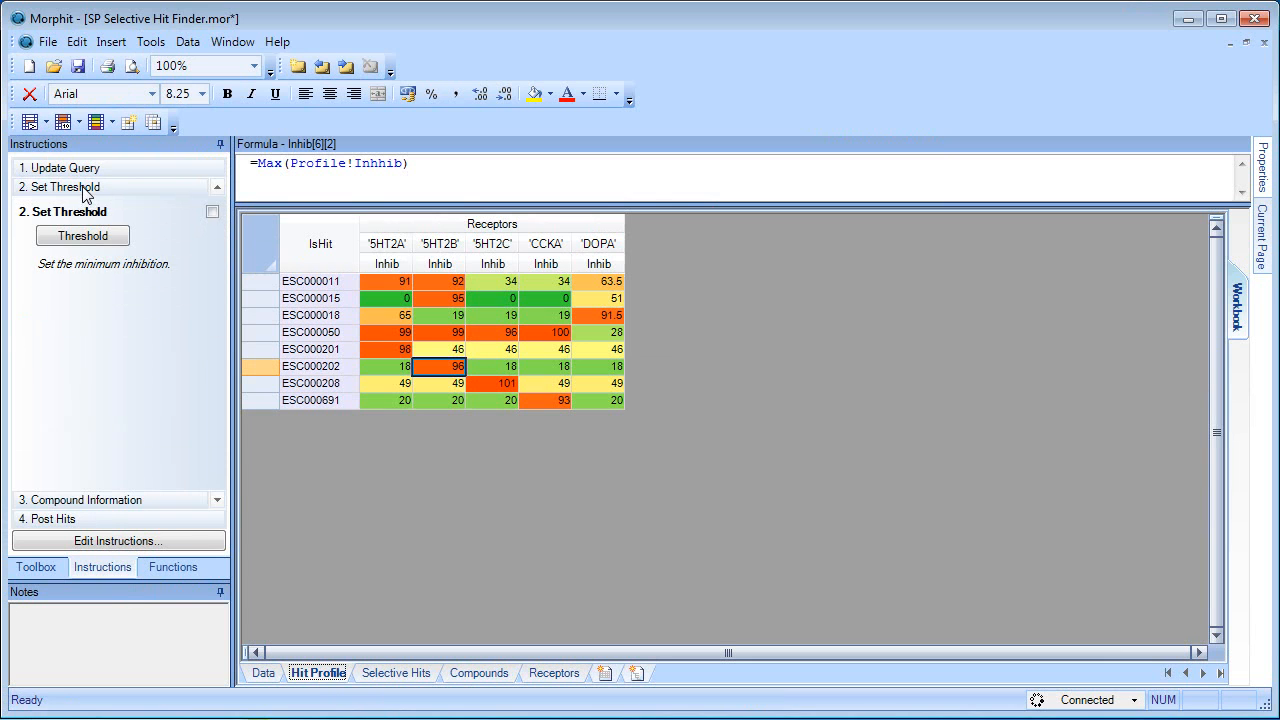
{"action": "left_click", "coordinate": [84, 238]}
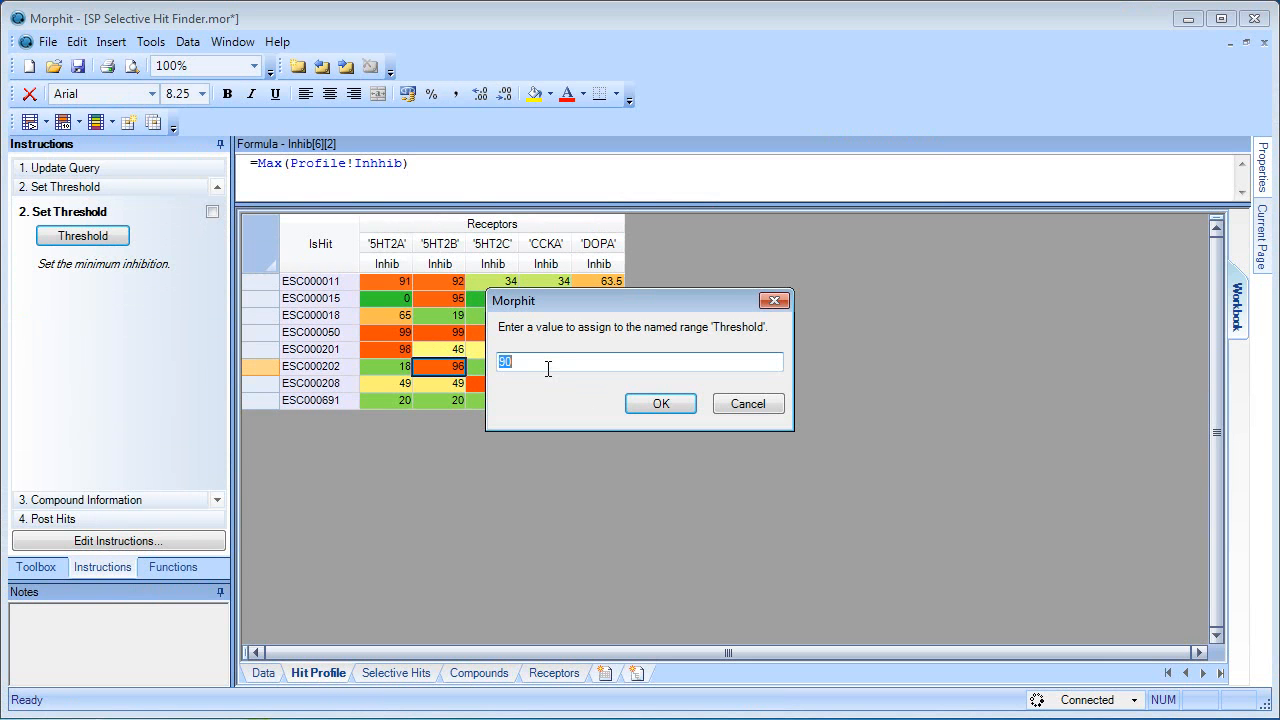
{"action": "type", "text": "8"}
{"action": "left_click", "coordinate": [651, 403]}
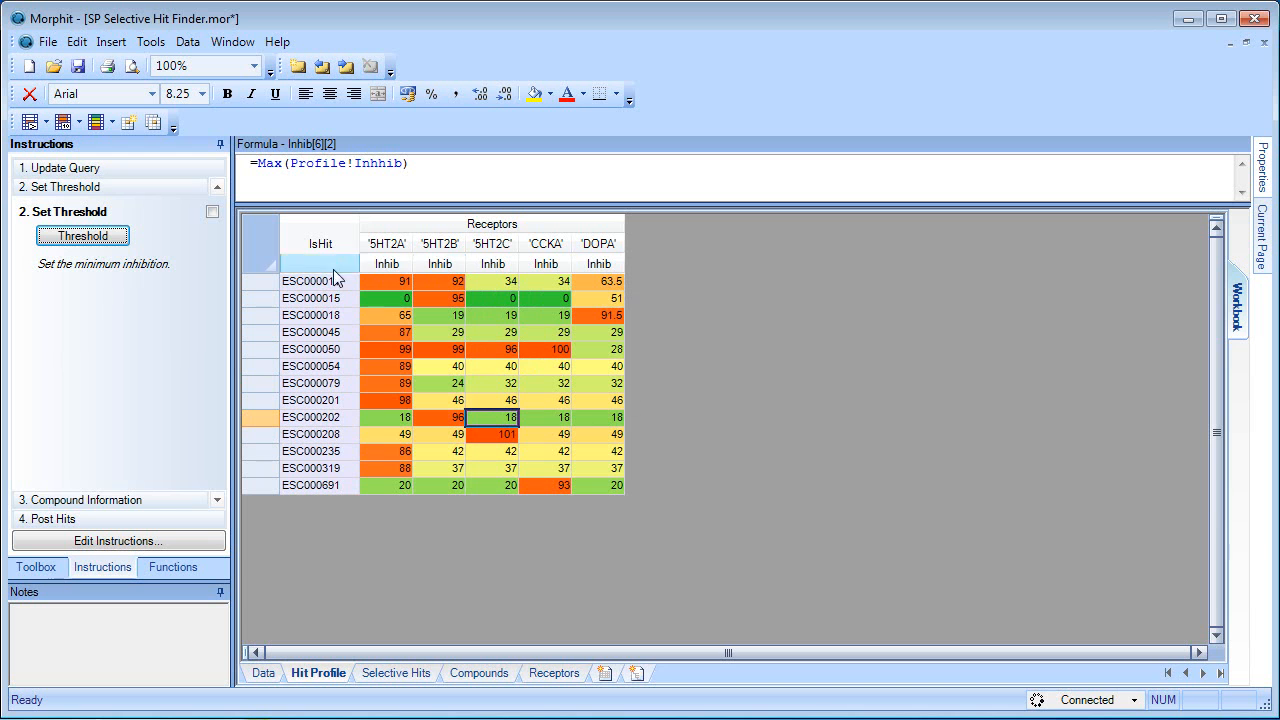
Retrieve the compound information for the updated list in the Selective Hits sheet.
{"action": "left_click", "coordinate": [396, 673]}
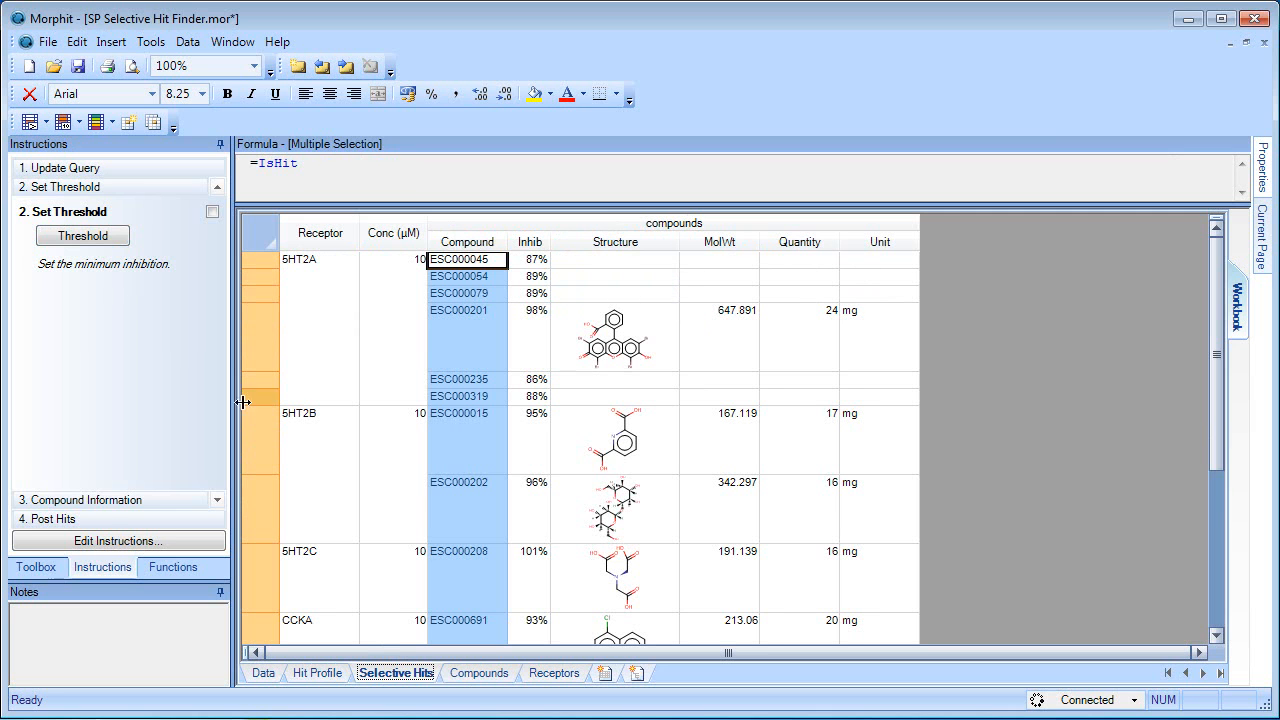
{"action": "left_click", "coordinate": [103, 511]}
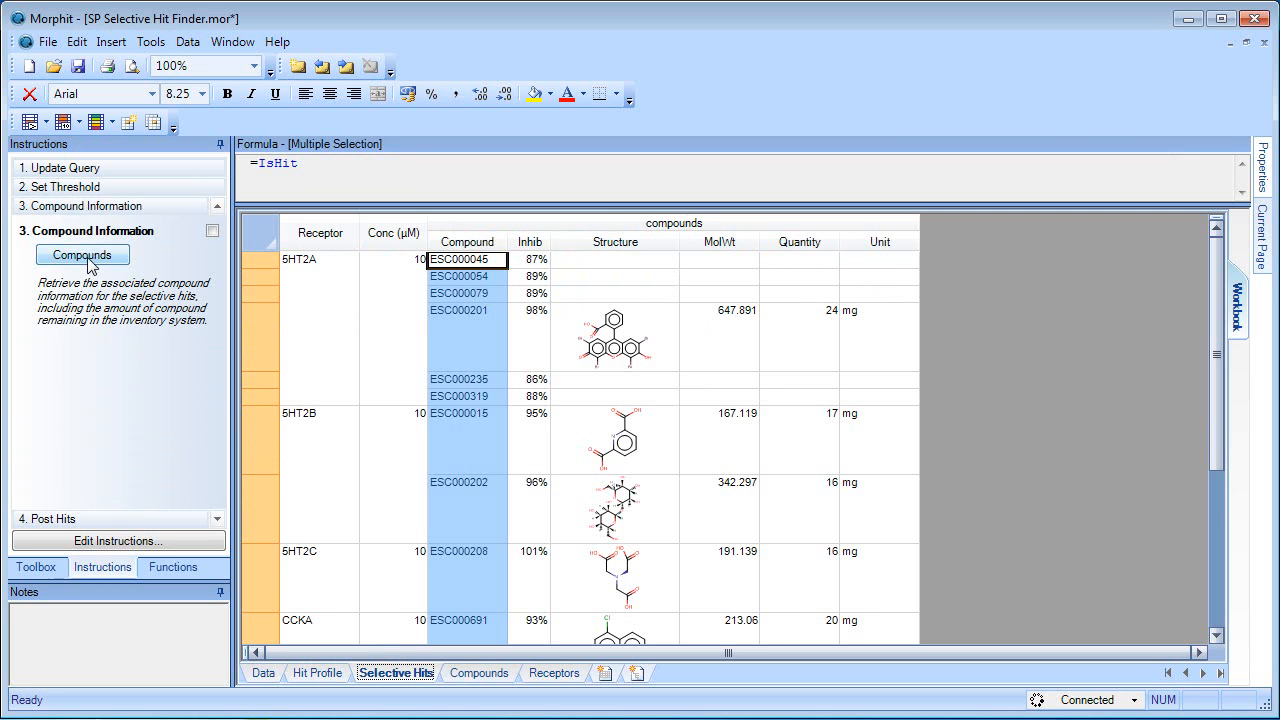
{"action": "left_click", "coordinate": [86, 255]}
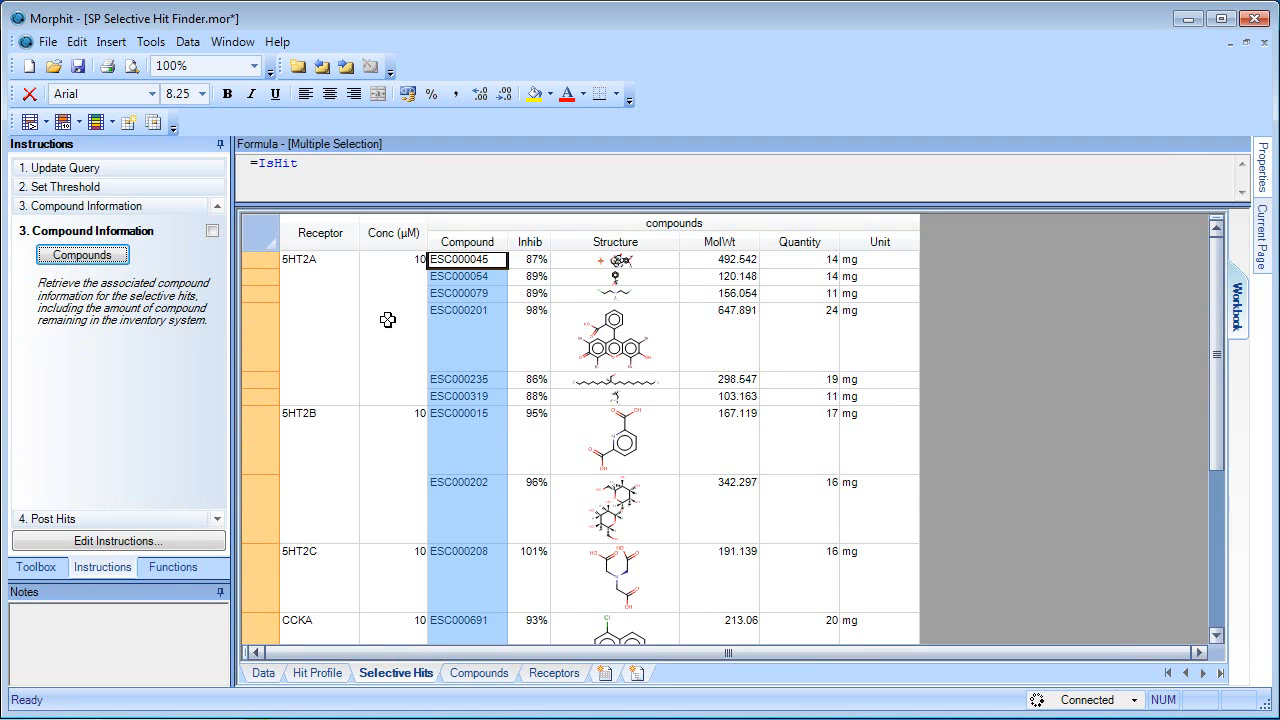
Enlarge all rows of the Selective Hits table evenly and check the first hit's structure and molecular weight.
{"action": "left_click", "coordinate": [257, 227]}
{"action": "left_click_drag", "start_coordinate": [261, 268], "coordinate": [263, 305]}
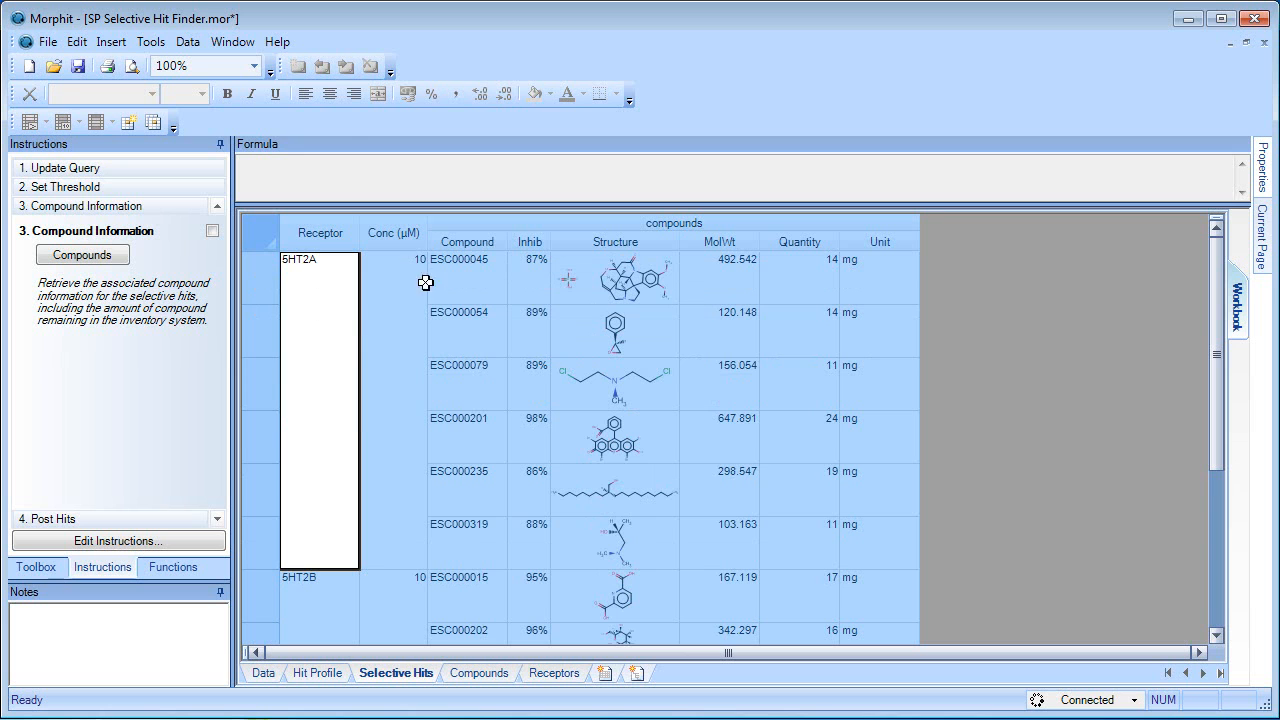
{"action": "left_click", "coordinate": [640, 284]}
{"action": "left_click", "coordinate": [731, 283]}
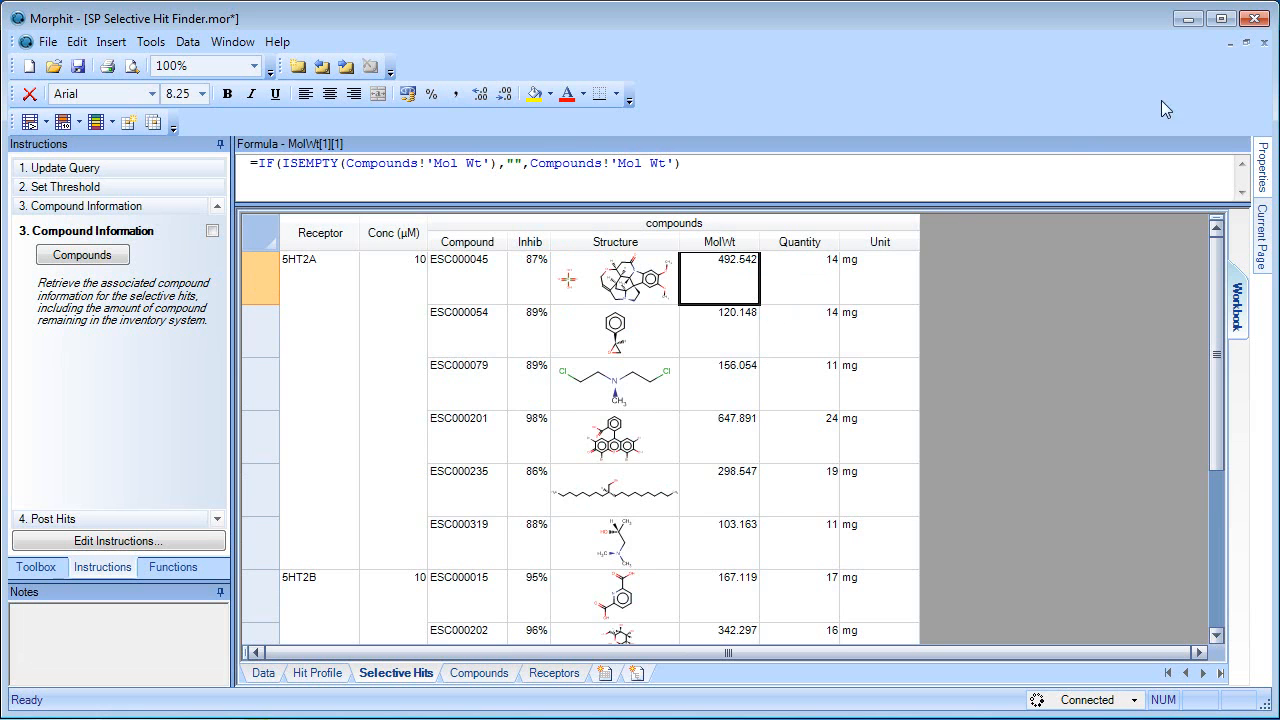
Close Morphit without saving the changes to the SP Selective Hit Finder binder.
{"action": "left_click", "coordinate": [1255, 20]}
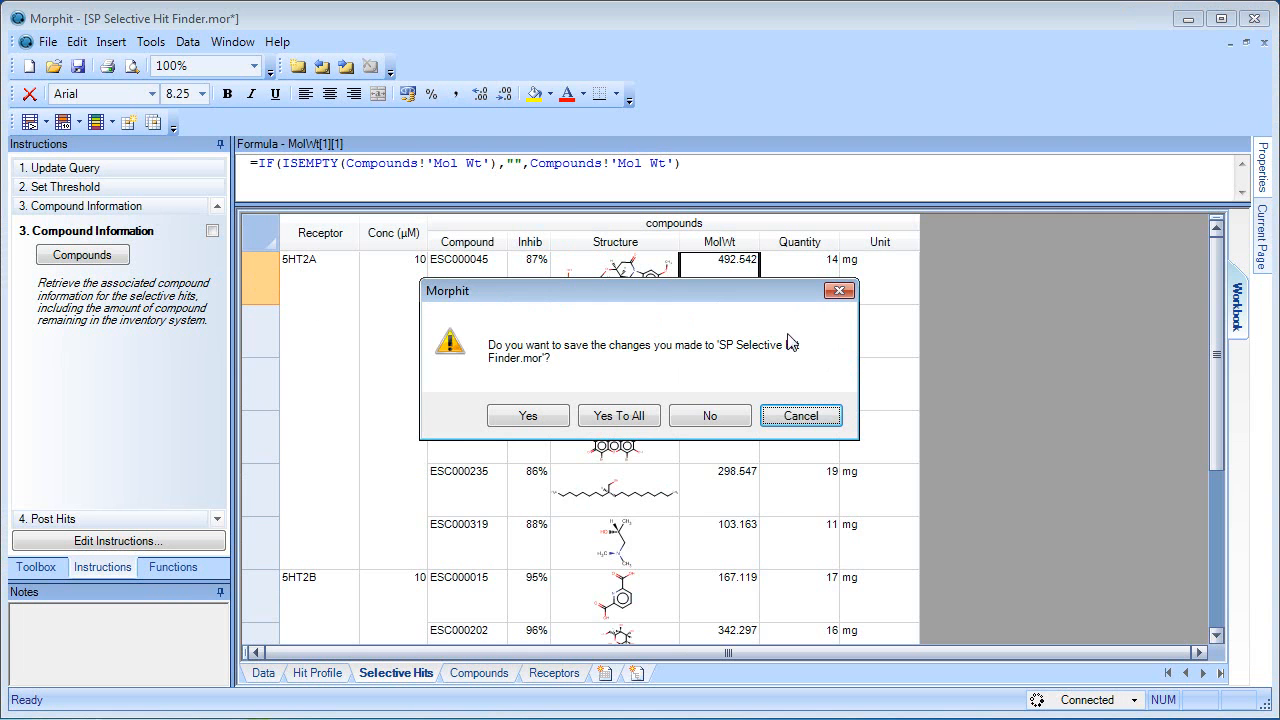
{"action": "left_click", "coordinate": [714, 418]}
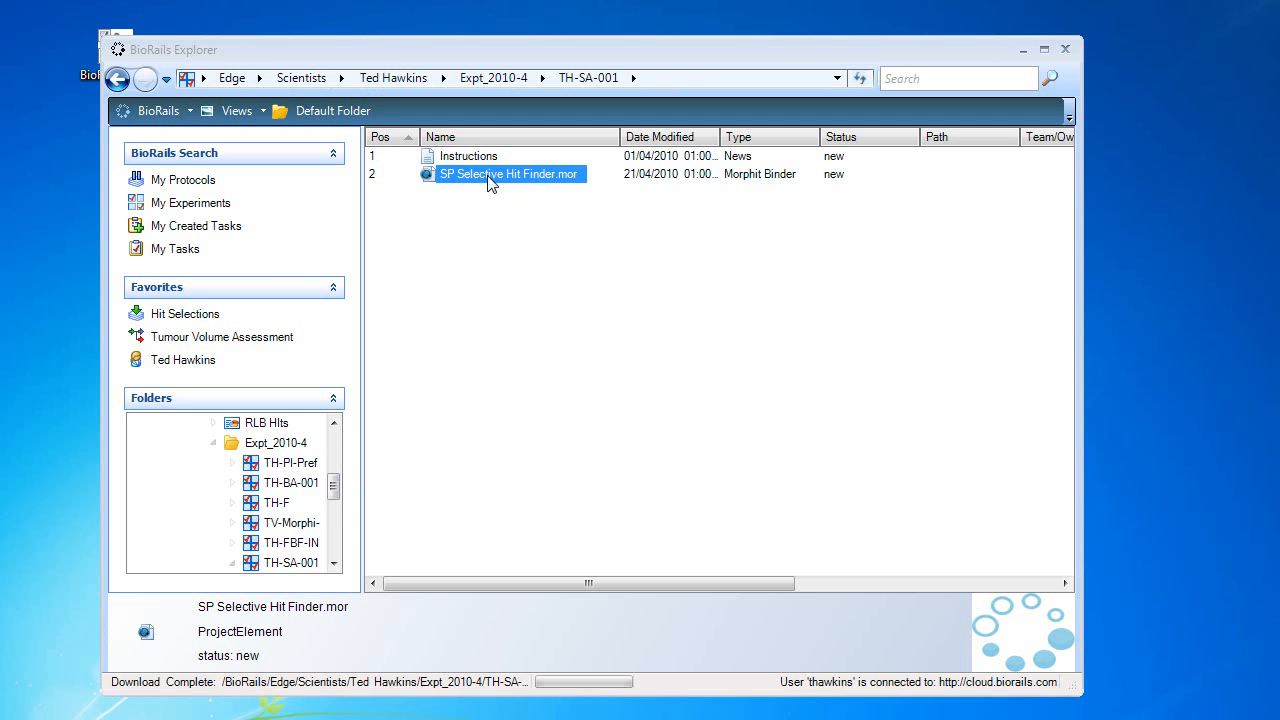
Preview experiment TH-SA-001 in BioRails Explorer, review its posted receptors, compounds and inhibition values and the linked query description, and close the preview.
{"action": "left_click_drag", "start_coordinate": [332, 489], "coordinate": [334, 501]}
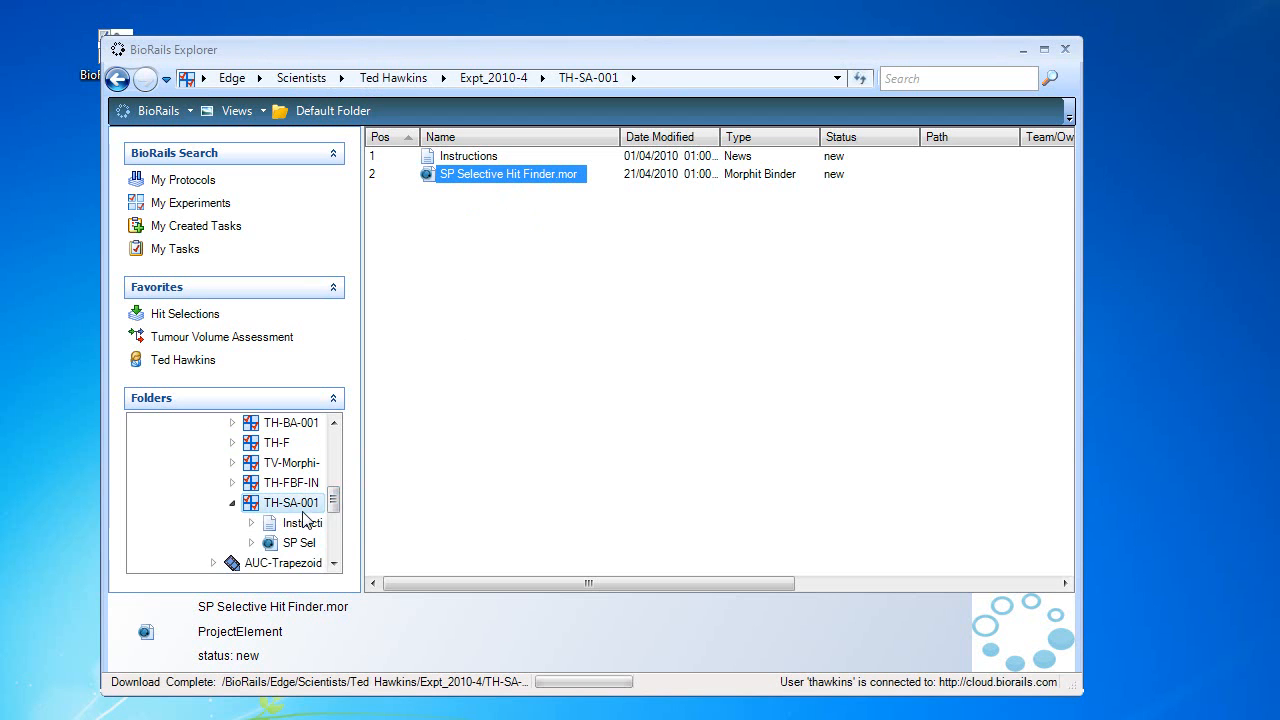
{"action": "right_click", "coordinate": [298, 509]}
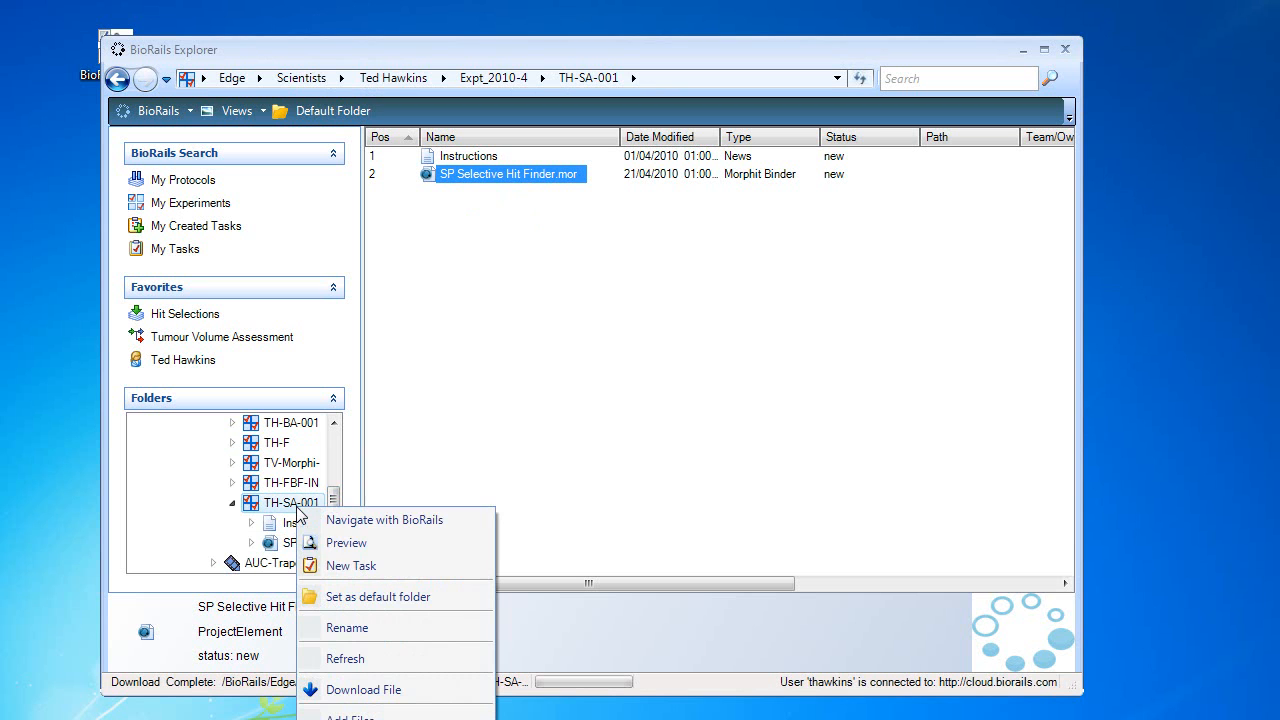
{"action": "left_click", "coordinate": [377, 547]}
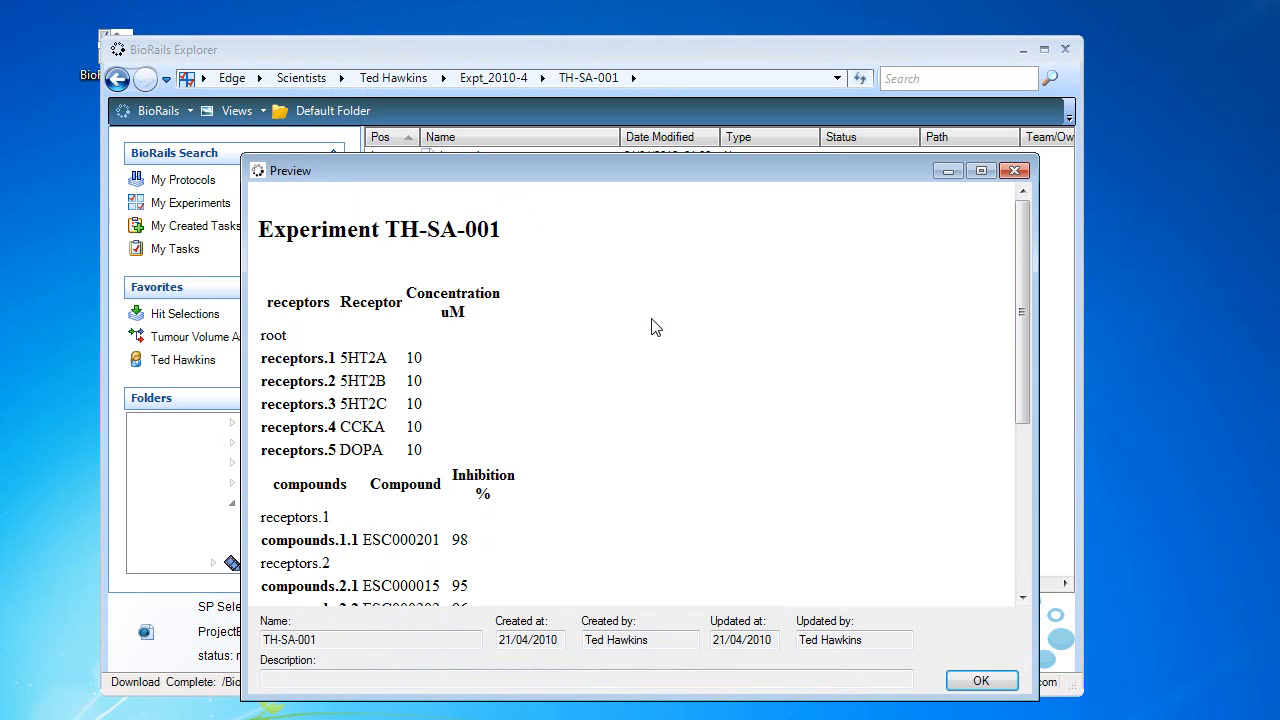
{"action": "scroll", "coordinate": [540, 402], "scroll_direction": "down", "scroll_amount": 3}
{"action": "scroll", "coordinate": [610, 402], "scroll_direction": "down", "scroll_amount": 5}
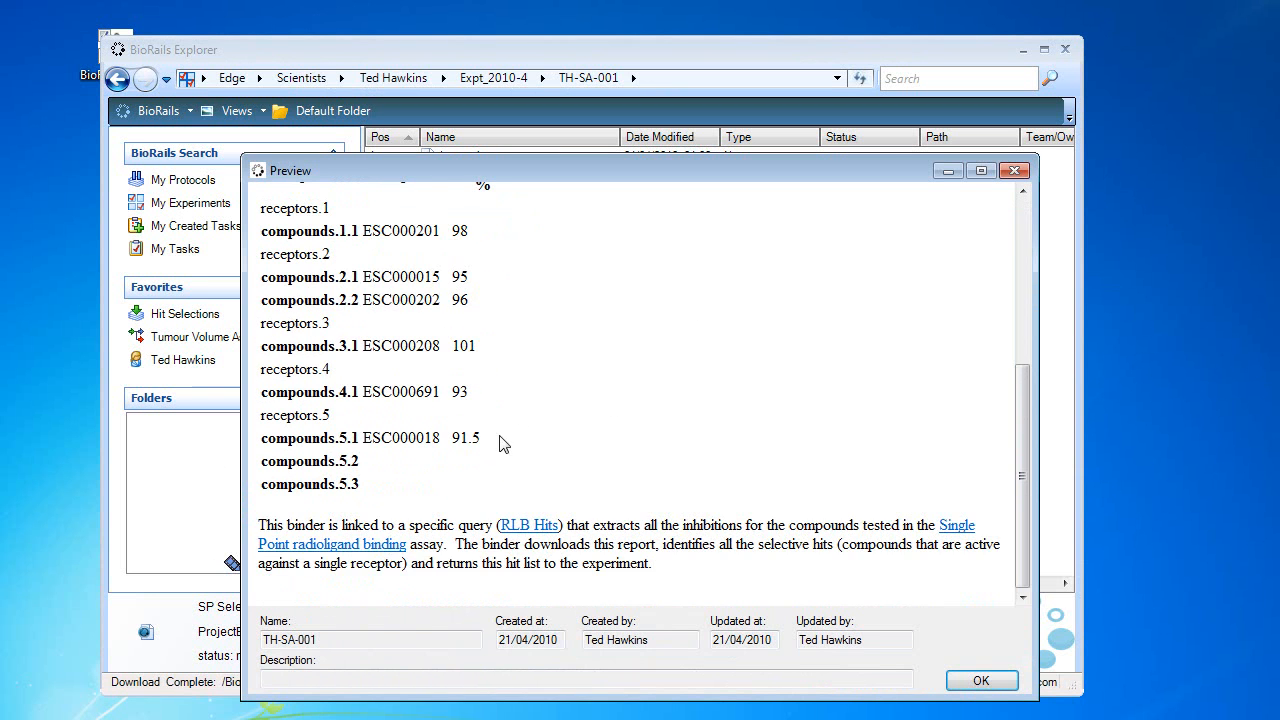
{"action": "scroll", "coordinate": [519, 454], "scroll_direction": "up", "scroll_amount": 2}
{"action": "scroll", "coordinate": [505, 425], "scroll_direction": "up", "scroll_amount": 5}
{"action": "scroll", "coordinate": [490, 420], "scroll_direction": "down", "scroll_amount": 5}
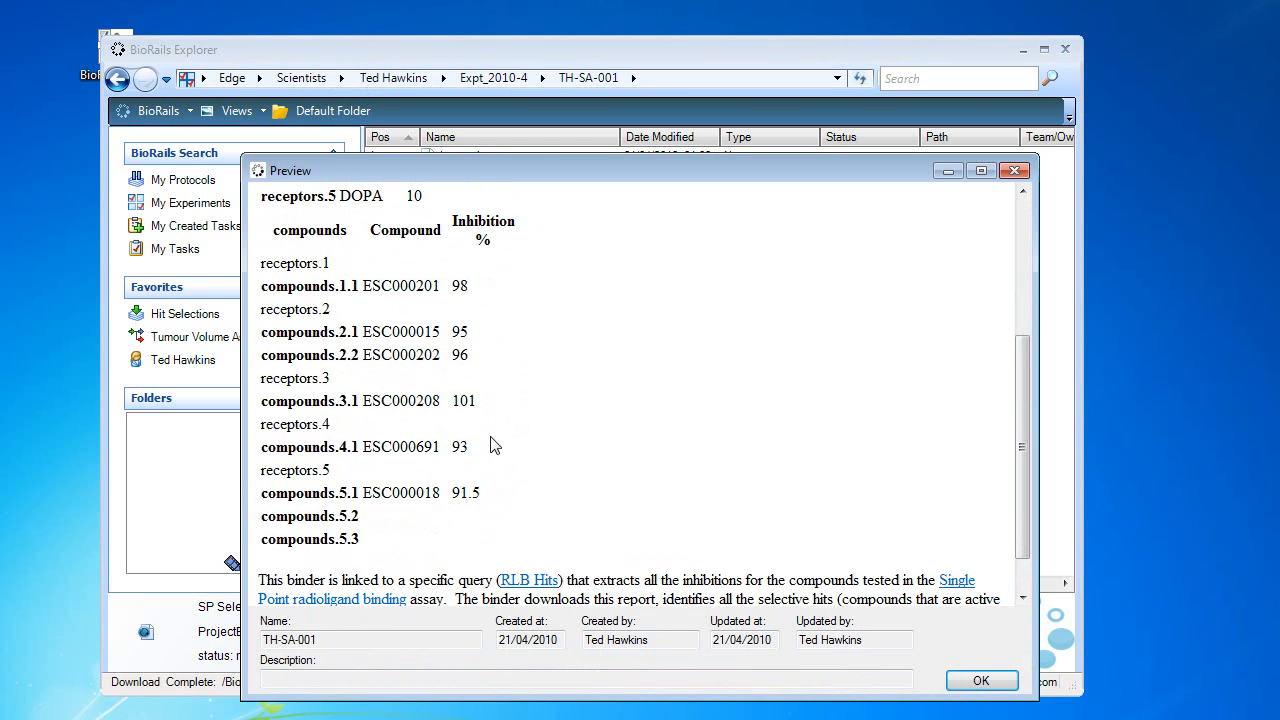
{"action": "scroll", "coordinate": [500, 470], "scroll_direction": "up", "scroll_amount": 4}
{"action": "left_click", "coordinate": [1014, 170]}
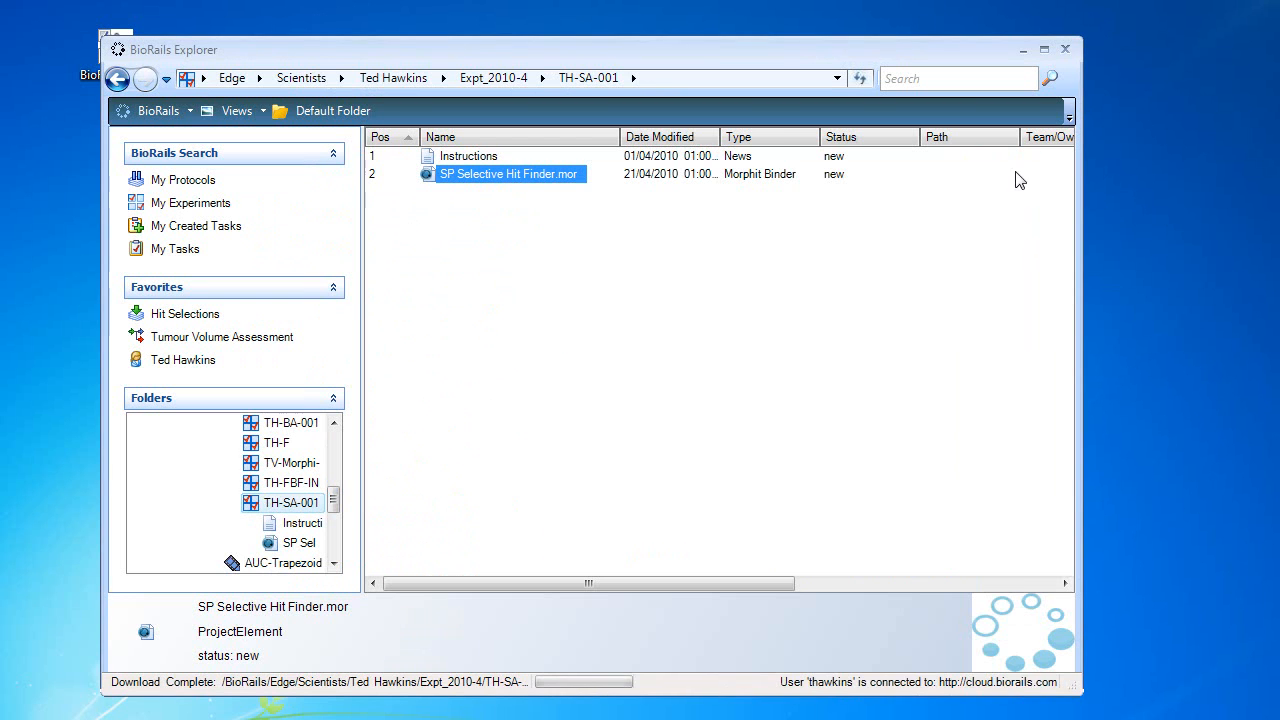